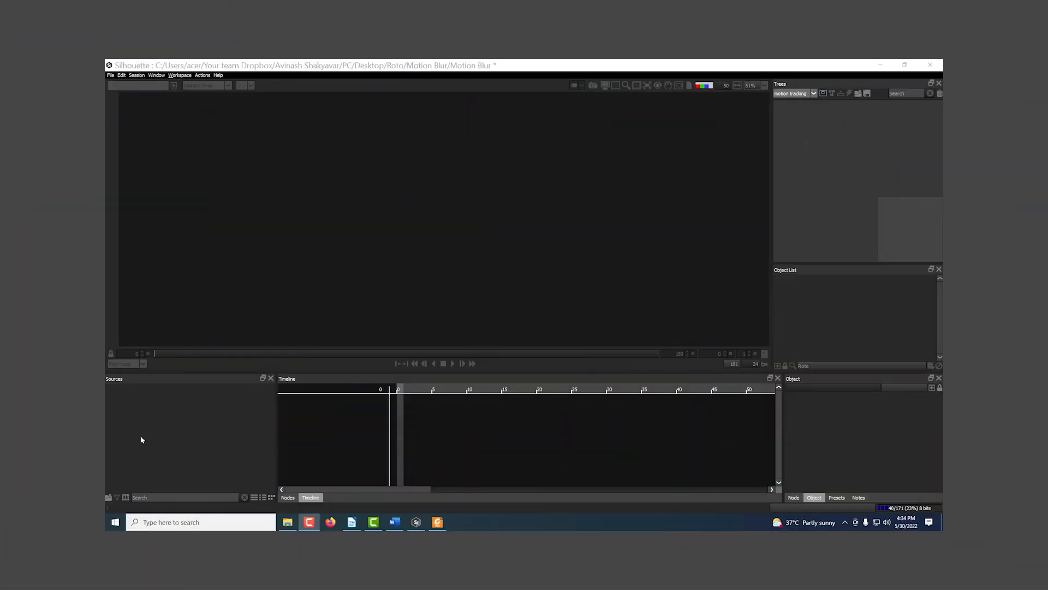
Step: Import the BOAT TRACKING[000-180].jpg sequence and create a new Roto session named "motion tracking" for it
double_click(140, 440)
left_click(601, 319)
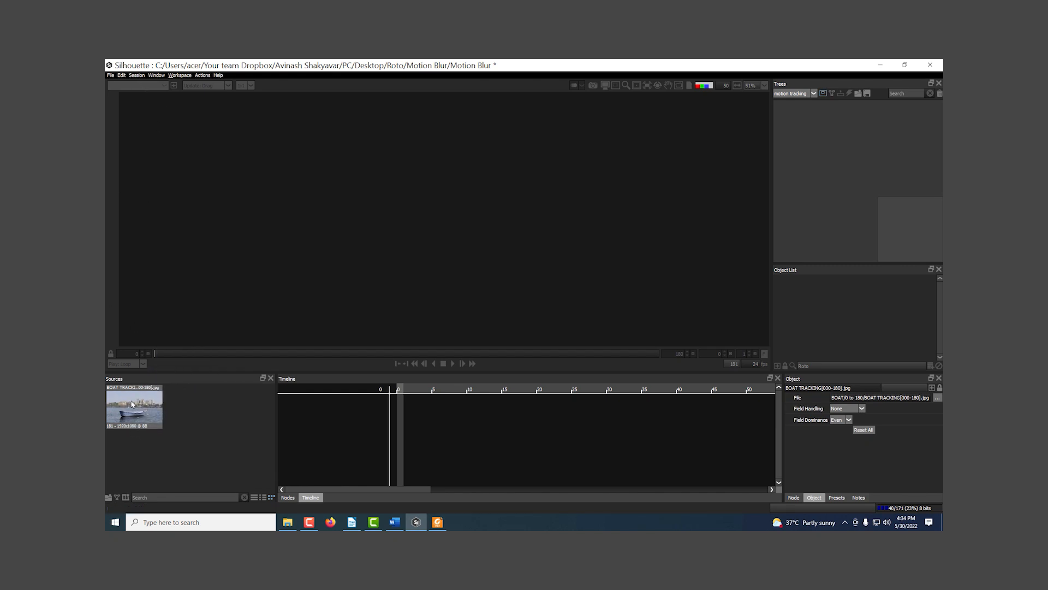
left_click(136, 76)
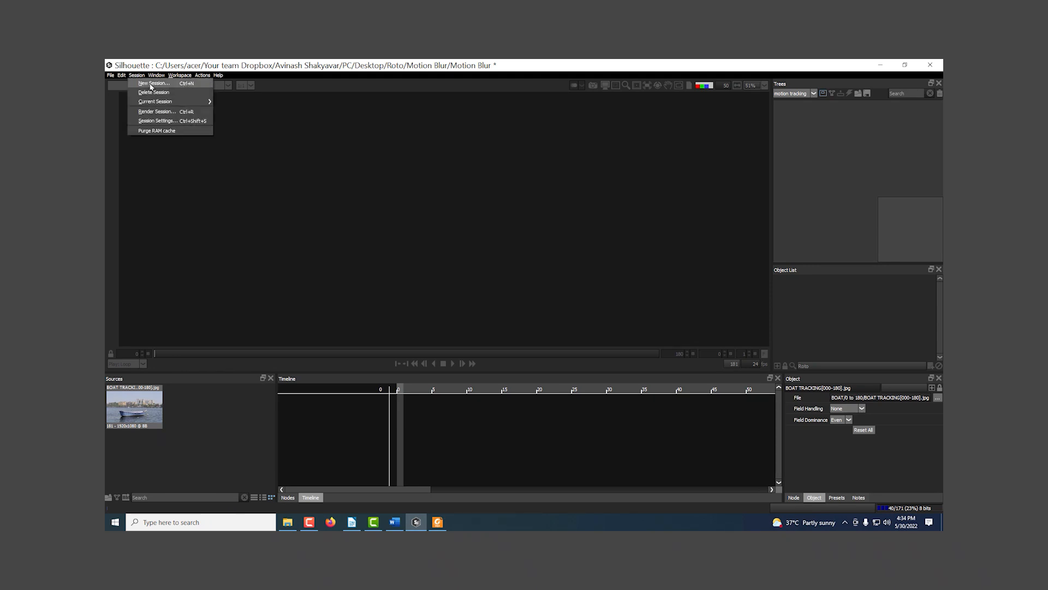
left_click(150, 85)
left_click_drag(516, 239, 370, 244)
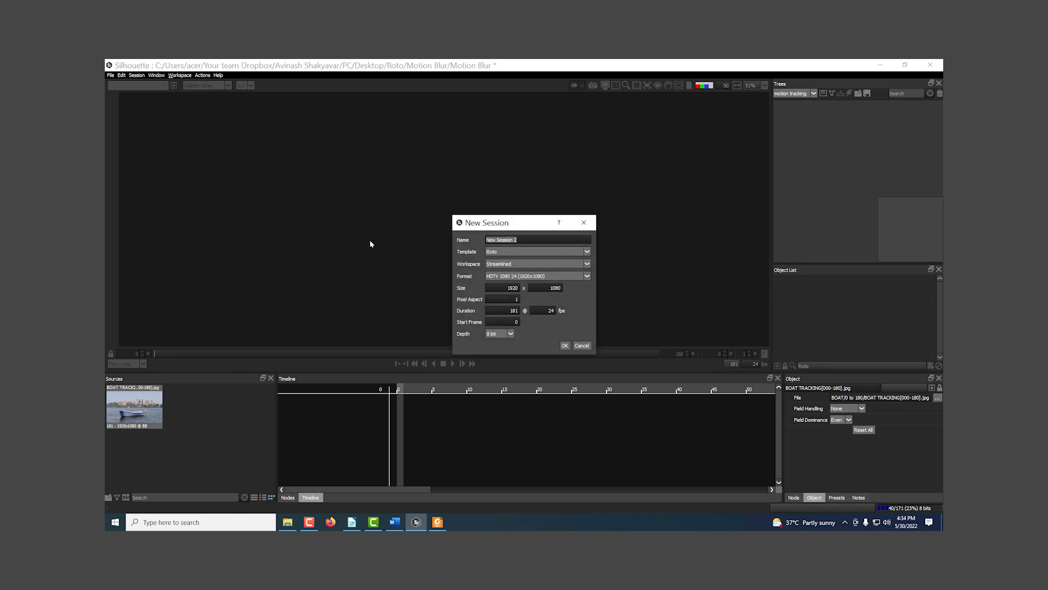
type("motion tracking")
key("Return")
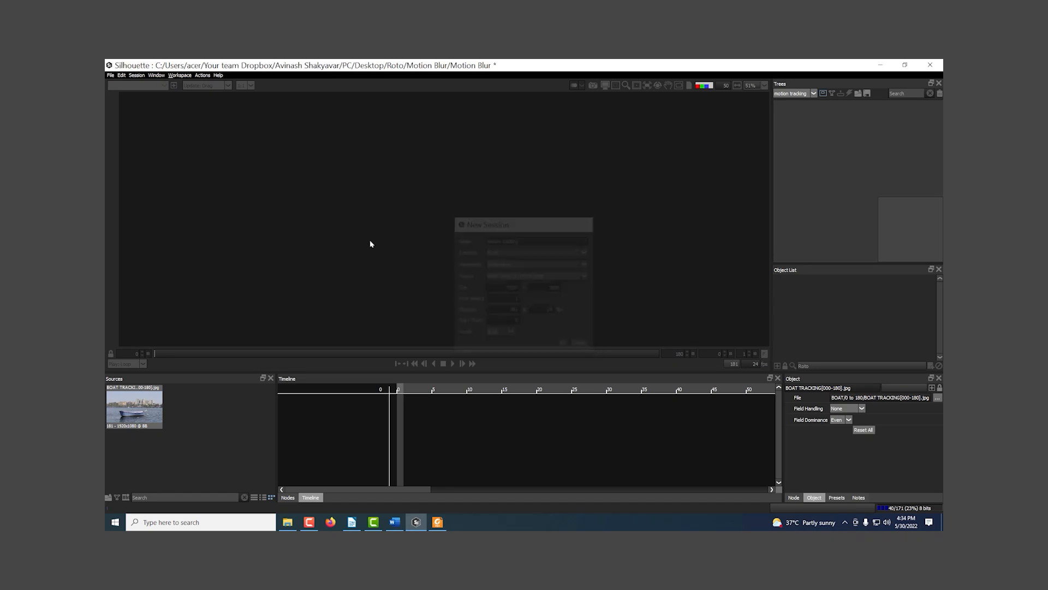
Step: Activate the Tracker tool in Point Tracker mode and create a new point tracker on the boat
scroll(382, 245, "down", 2)
left_click_drag(397, 257, 410, 241)
scroll(415, 243, "up", 3)
scroll(415, 246, "up", 2)
mouse_move(468, 269)
left_mouse_down()
mouse_move(471, 252)
mouse_move(493, 247)
mouse_move(454, 255)
left_mouse_up()
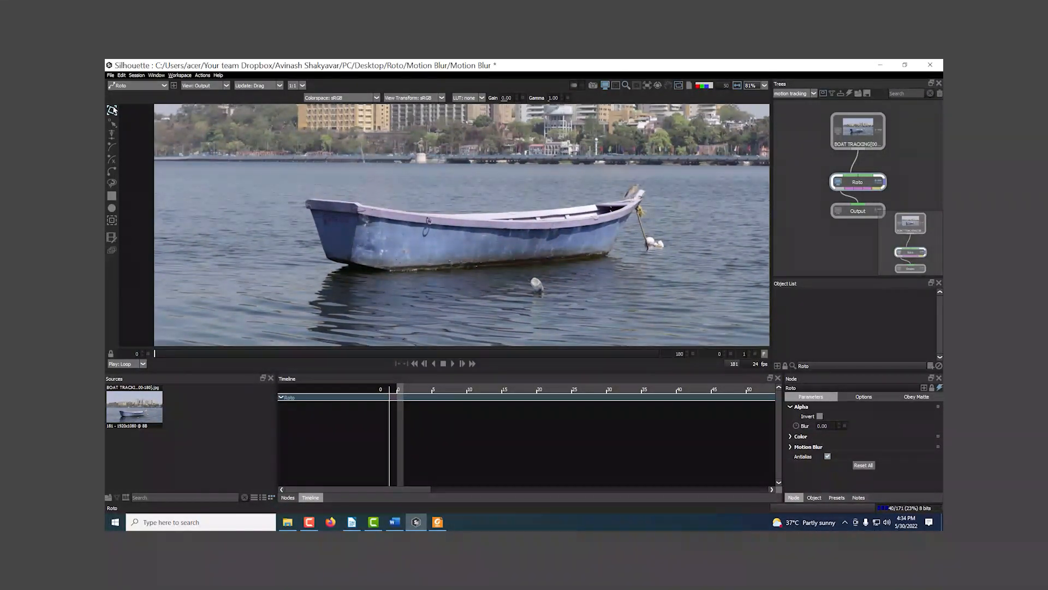
left_click(111, 221)
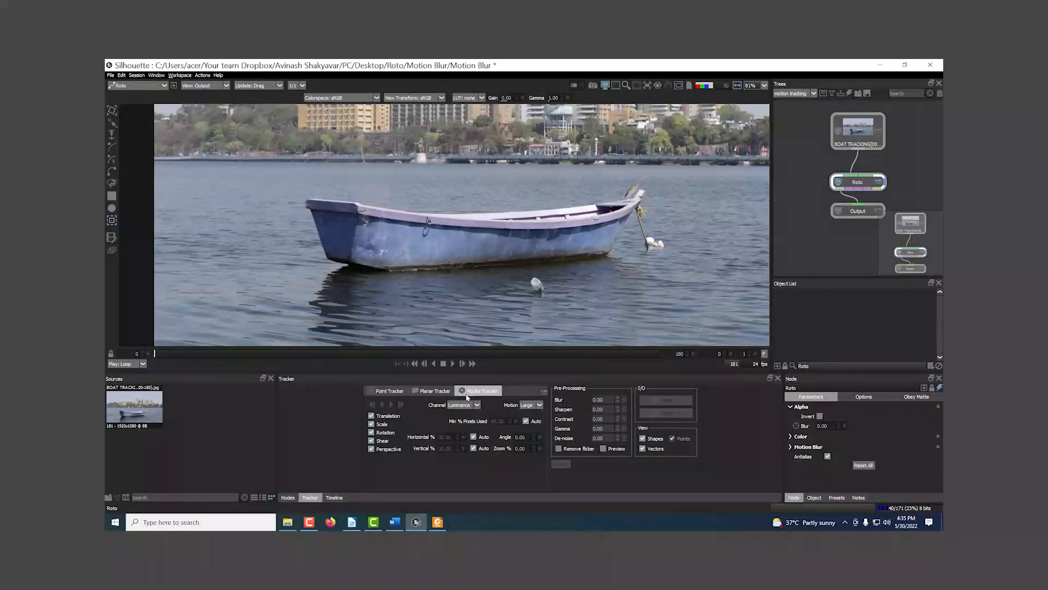
left_click_drag(437, 218, 462, 209)
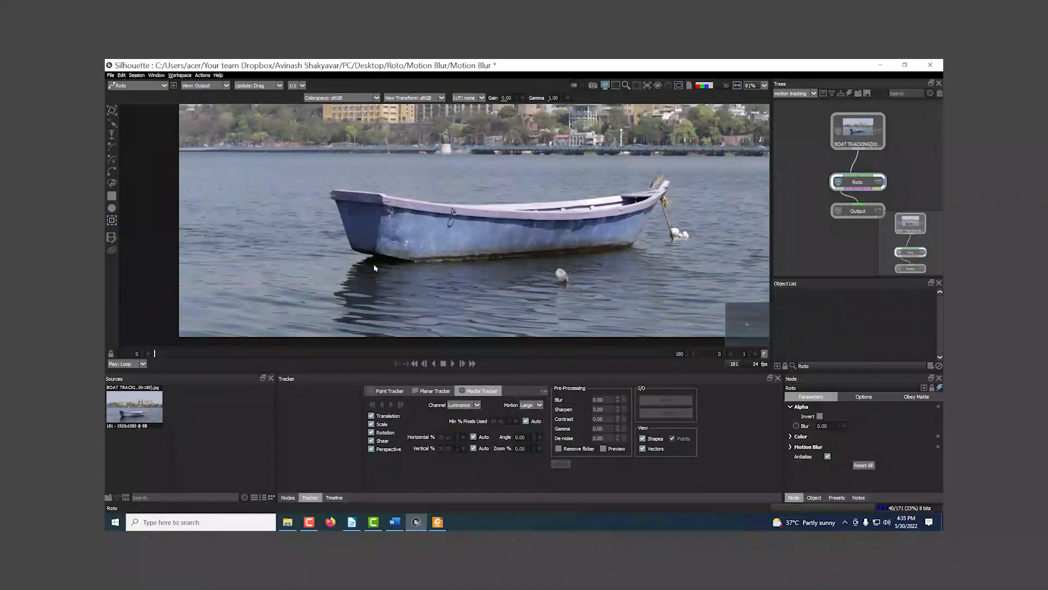
scroll(373, 263, "up", 4)
scroll(409, 259, "up", 1)
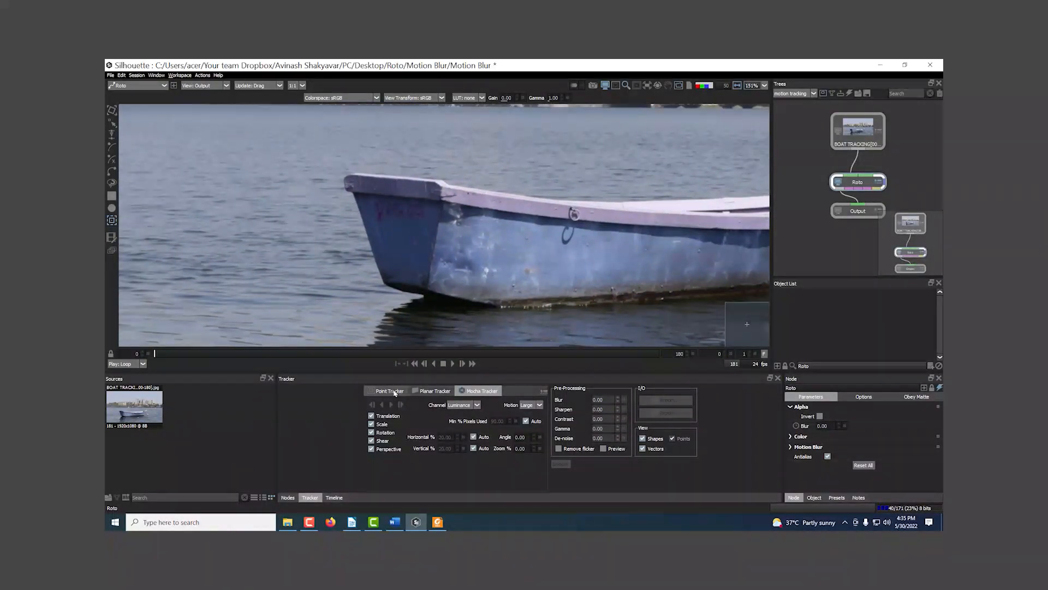
left_click(387, 392)
scroll(401, 204, "up", 1)
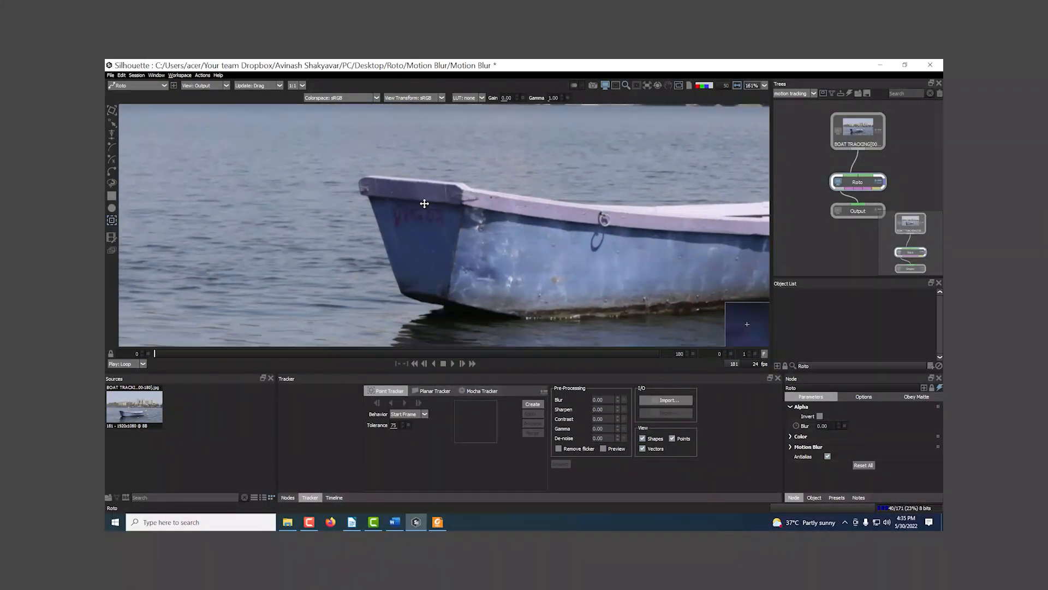
left_click(531, 404)
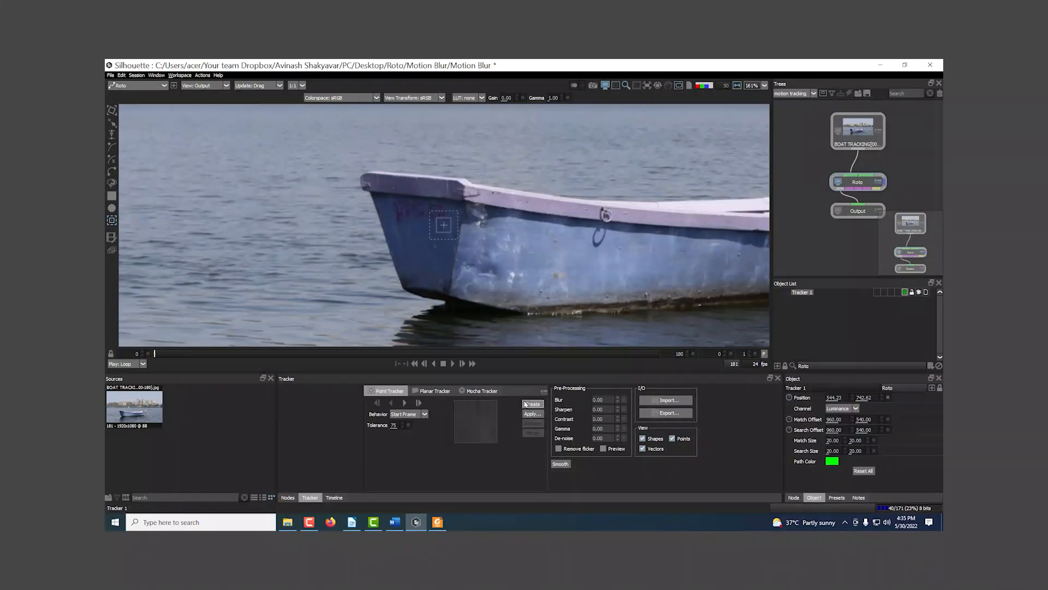
Step: Enlarge the tracker's match area to about 47 x 53 and search area to about 57 x 58, and place it on the hull's ring
mouse_move(441, 230)
left_mouse_down()
mouse_move(428, 239)
mouse_move(437, 221)
mouse_move(453, 230)
left_mouse_up()
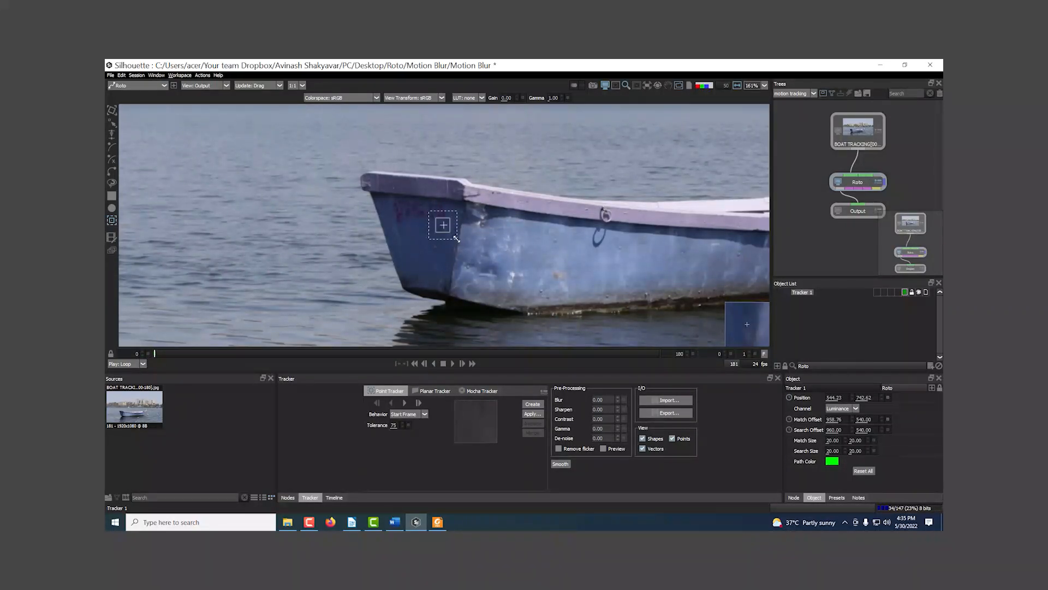
left_click_drag(465, 238, 604, 211)
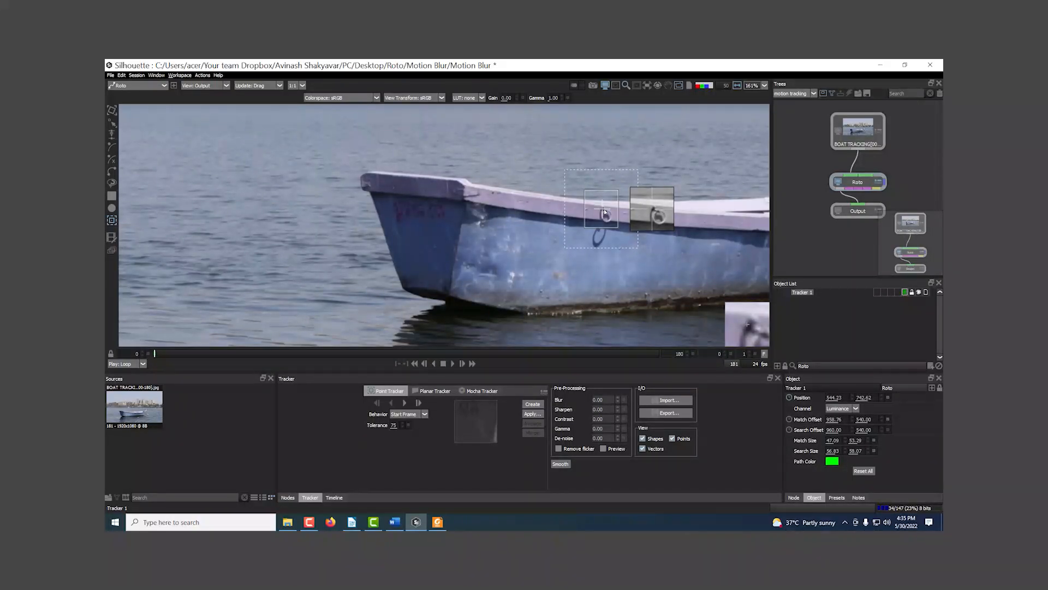
left_click_drag(604, 212, 604, 212)
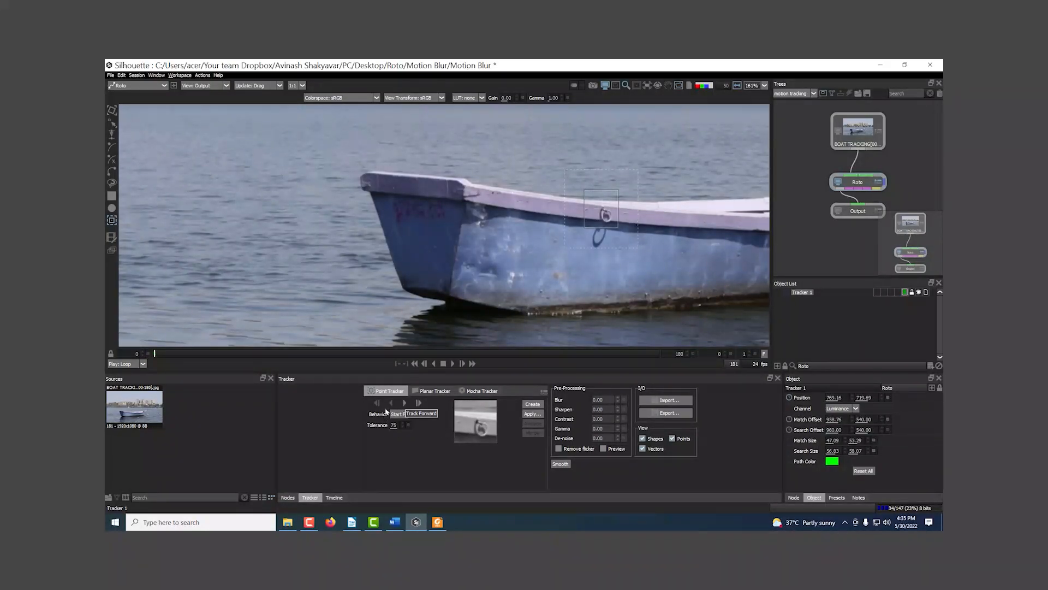
Step: Track the ring forward three frames, one frame at a time
left_click(419, 404)
left_click(418, 404)
left_click(419, 404)
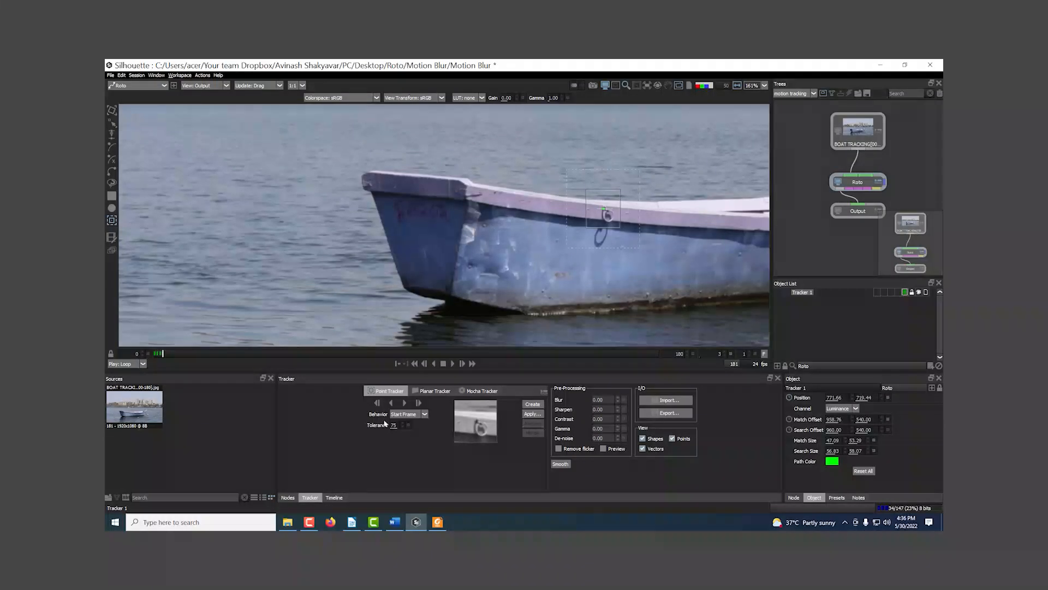
Step: With Behavior set to Start Frame, return to frame 0 and track the ring forward to the last frame
left_click(425, 415)
left_click(404, 422)
left_click_drag(161, 356, 155, 355)
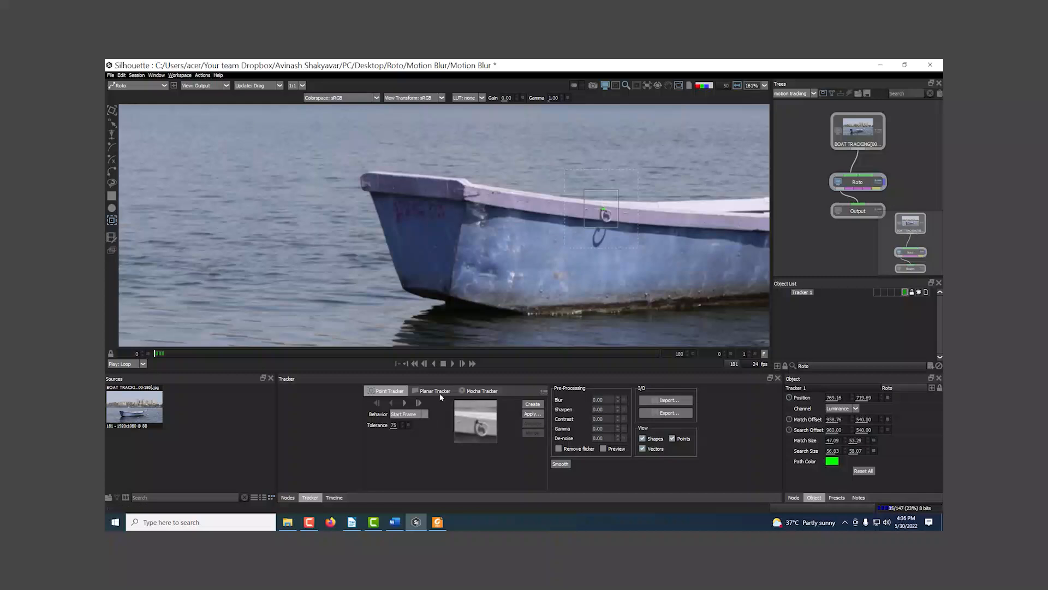
left_click(405, 404)
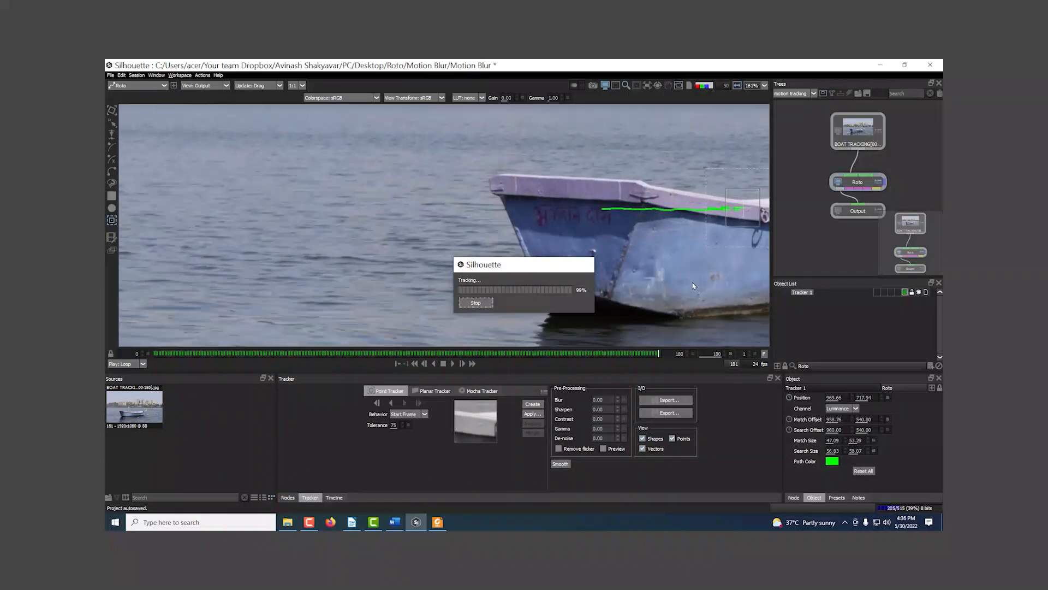
Step: Go back to a frame where the tracker still sits on the ring and retrack the remaining frames one by one
left_click_drag(727, 247, 579, 269)
scroll(579, 269, "up", 6)
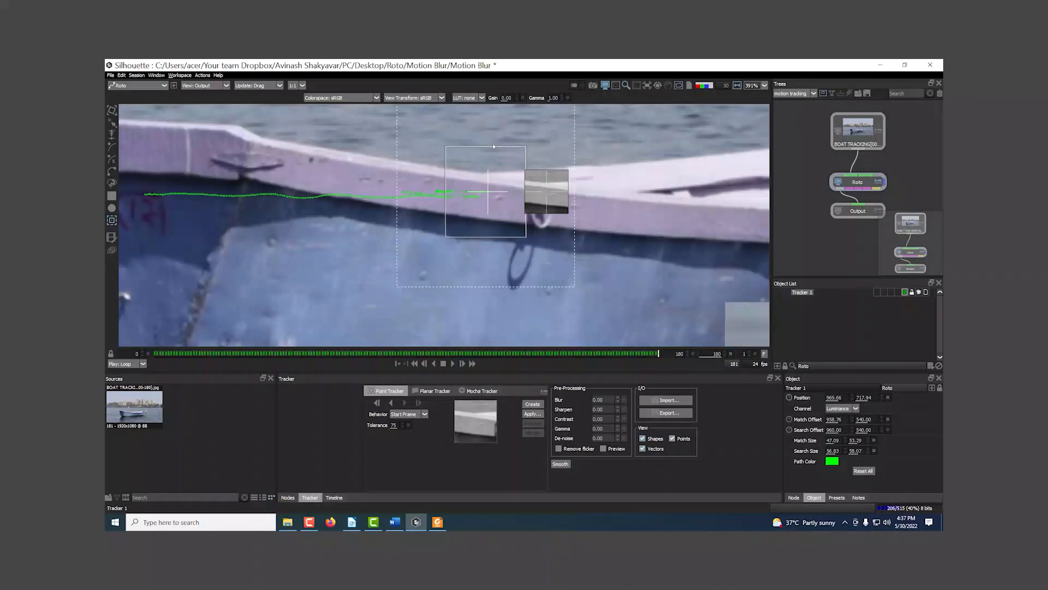
left_click_drag(603, 356, 545, 353)
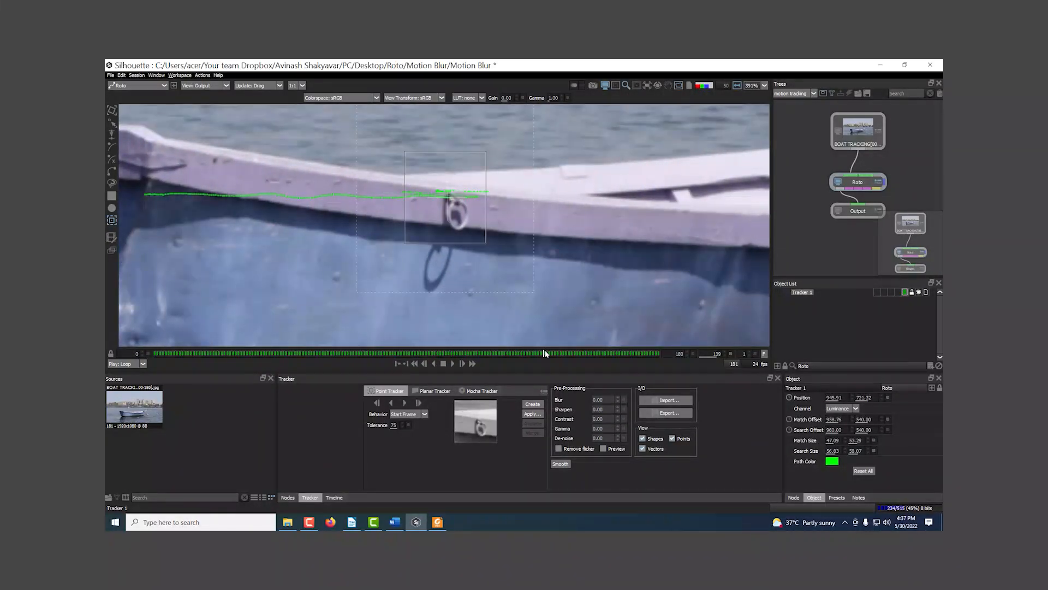
left_click(419, 403)
left_click(419, 403)
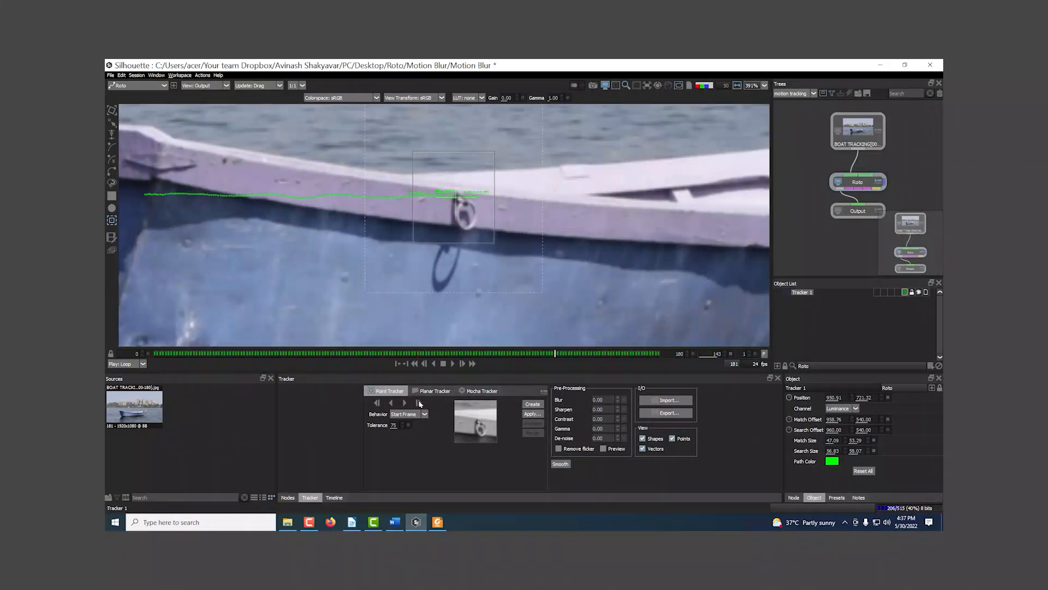
left_click(419, 402)
left_click(419, 403)
left_click(418, 402)
left_click(419, 403)
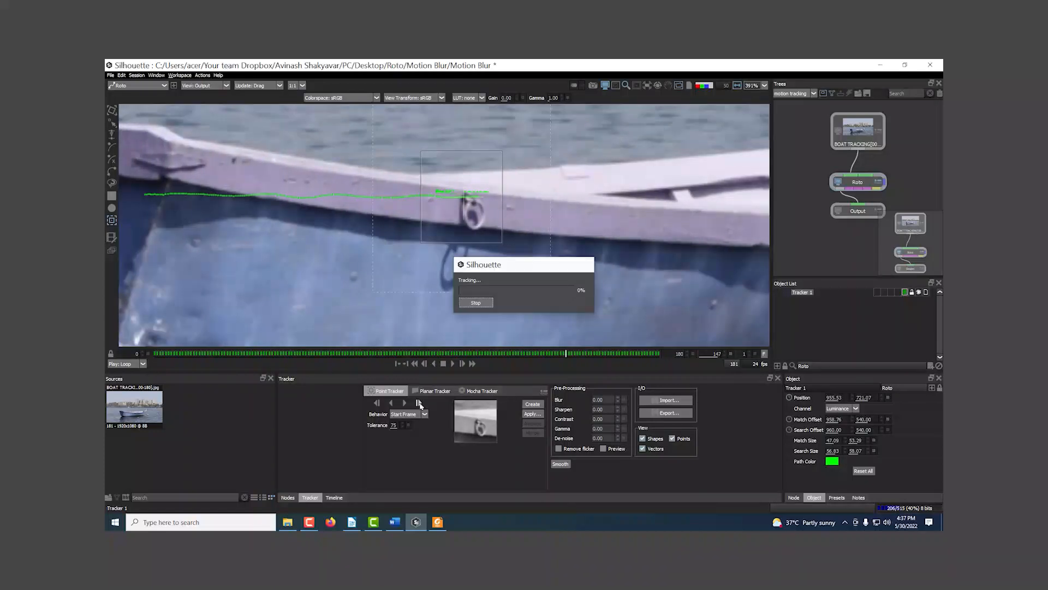
left_click(420, 404)
left_click(420, 404)
left_click(420, 404)
left_click(421, 404)
left_click(420, 403)
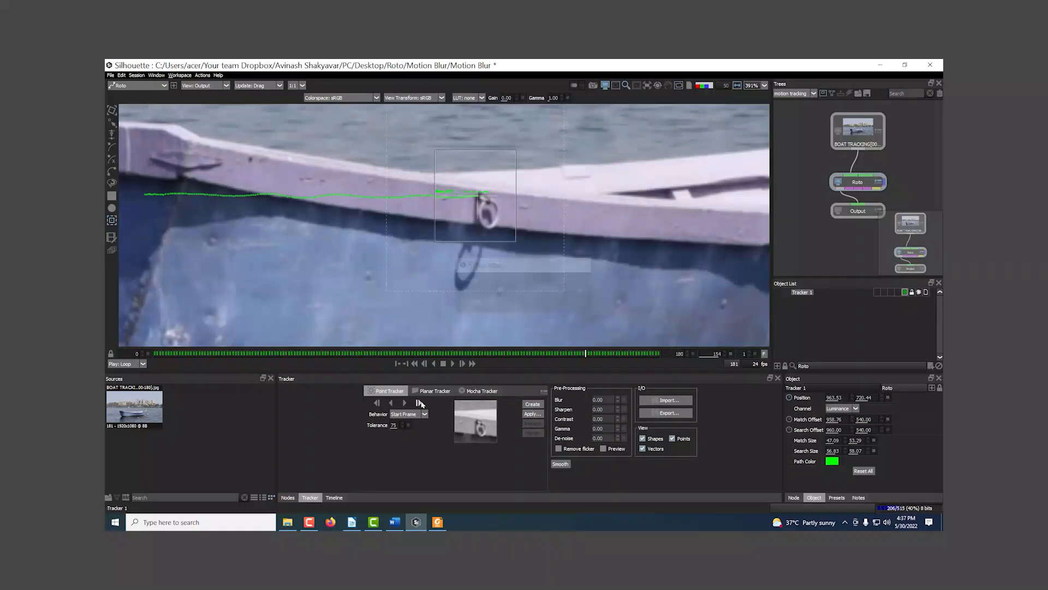
left_click(420, 404)
left_click(420, 403)
left_click(420, 404)
left_click(420, 403)
left_click(420, 404)
left_click(420, 403)
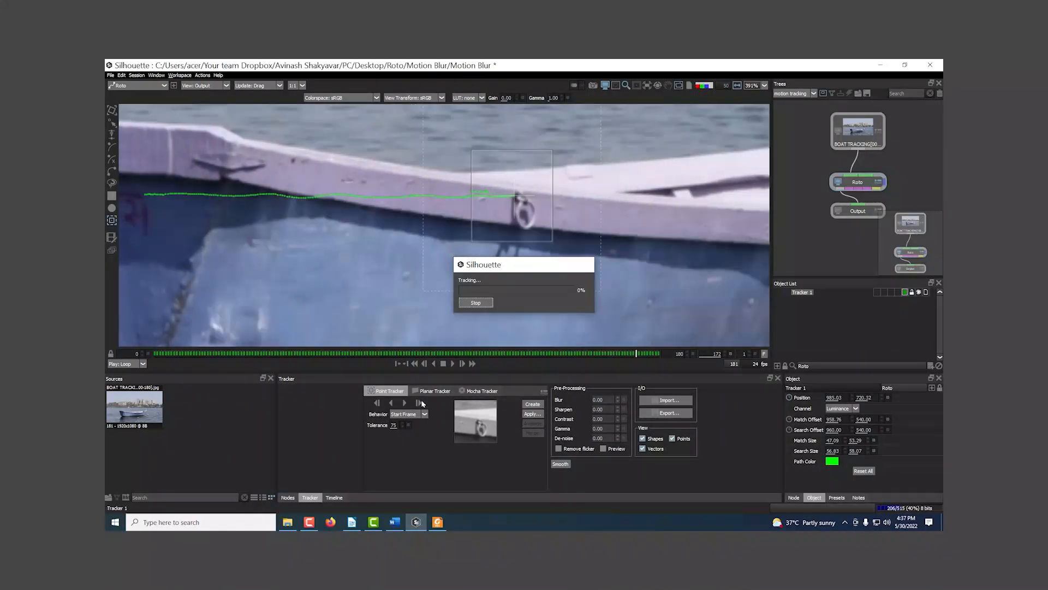
Step: Return to frame 0, review the corrected track path and deselect the tracker
left_click_drag(658, 354, 155, 354)
scroll(534, 232, "down", 8)
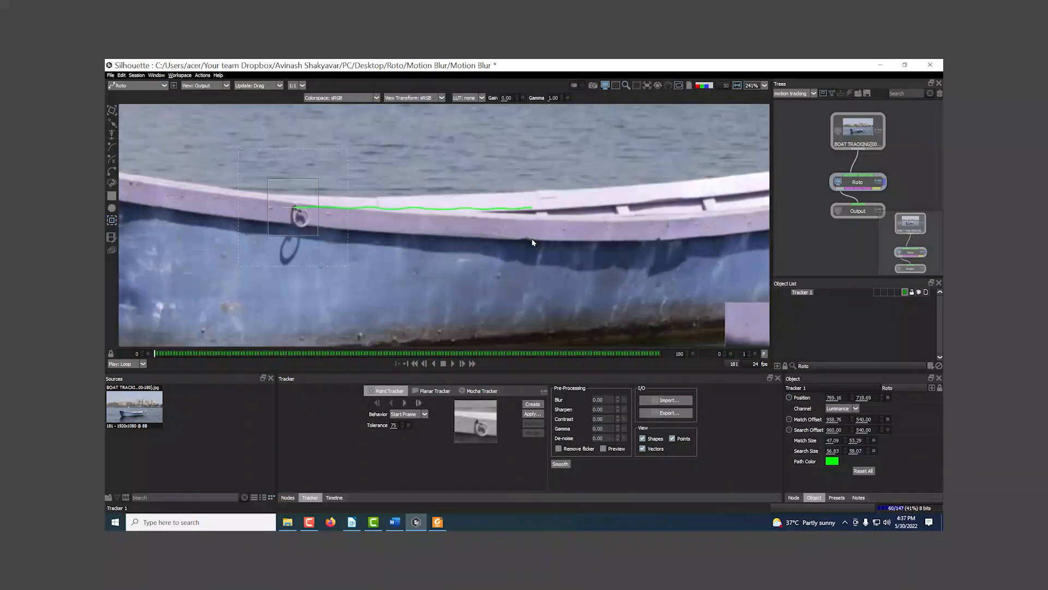
scroll(447, 229, "up", 4)
left_click(839, 331)
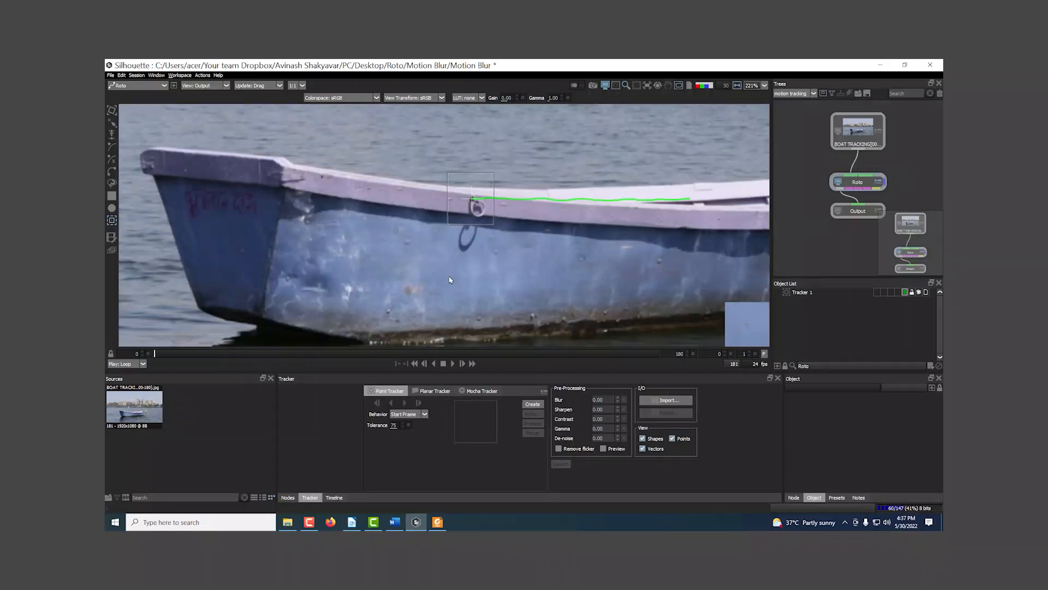
left_click_drag(543, 248, 459, 228)
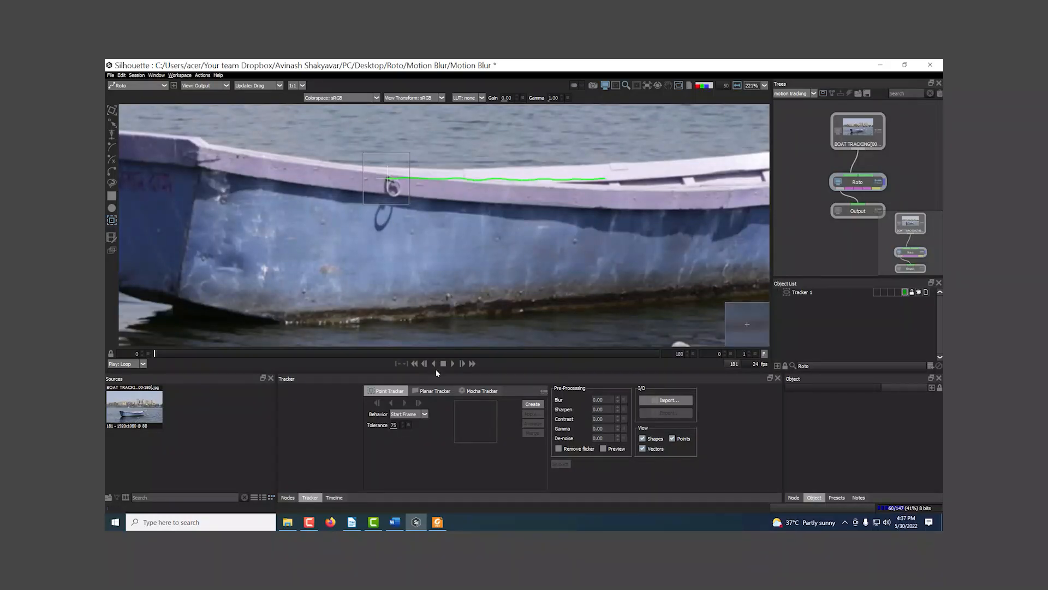
left_click_drag(378, 239, 541, 238)
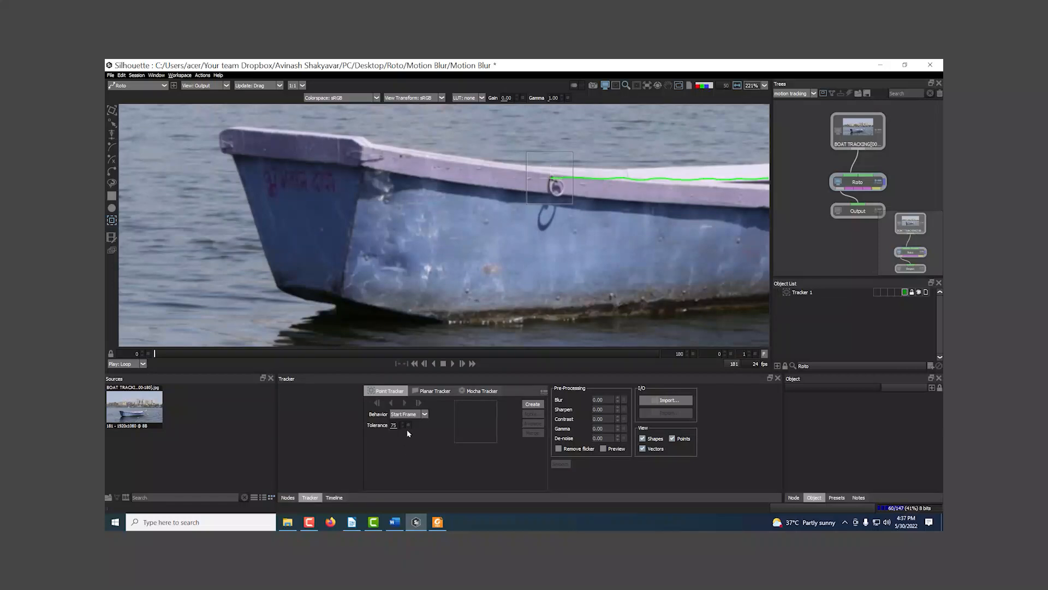
left_click_drag(438, 218, 430, 237)
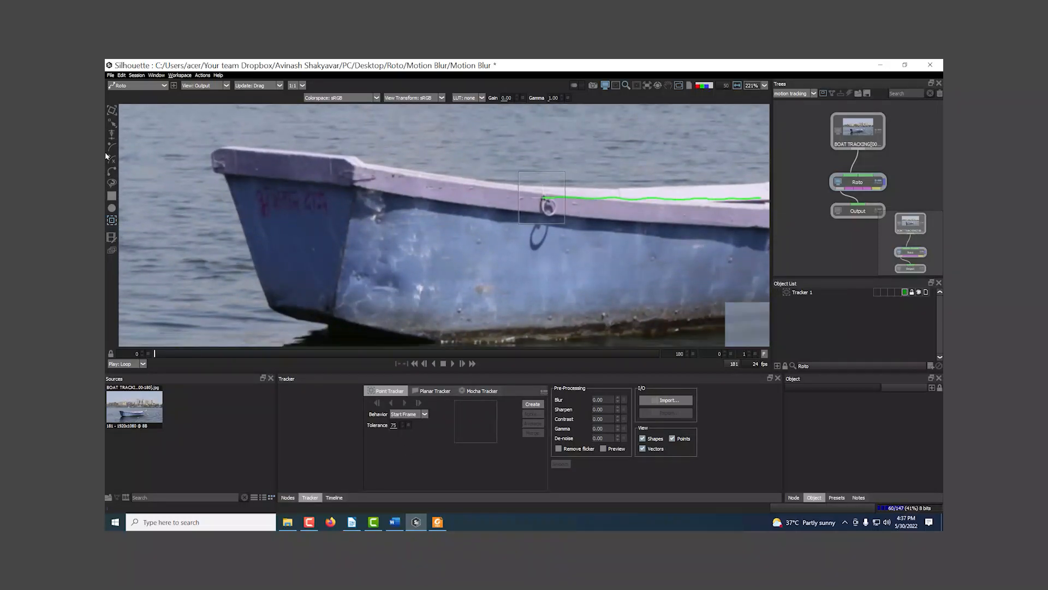
Step: Add a new layer to the object list and rename it "Point tracker"
left_click(930, 366)
left_click(807, 309)
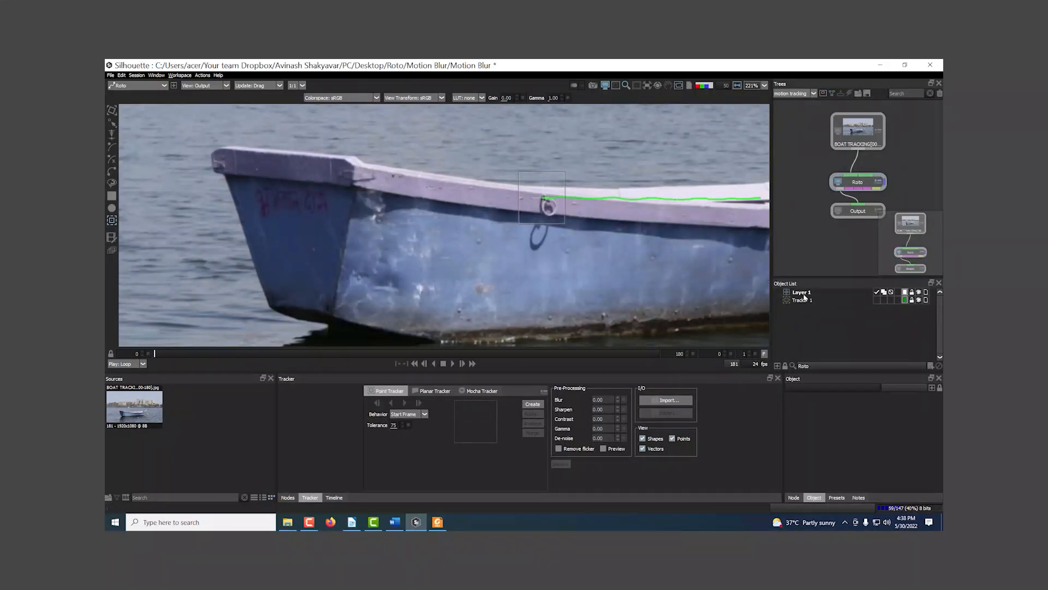
left_click(803, 293)
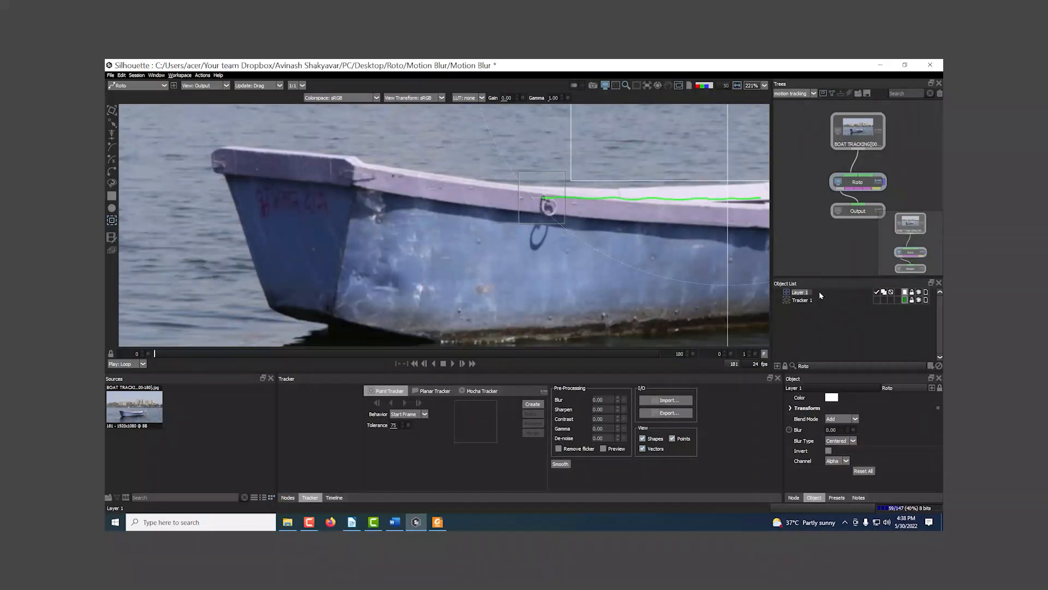
type("Pointy")
key("Return")
left_click(815, 328)
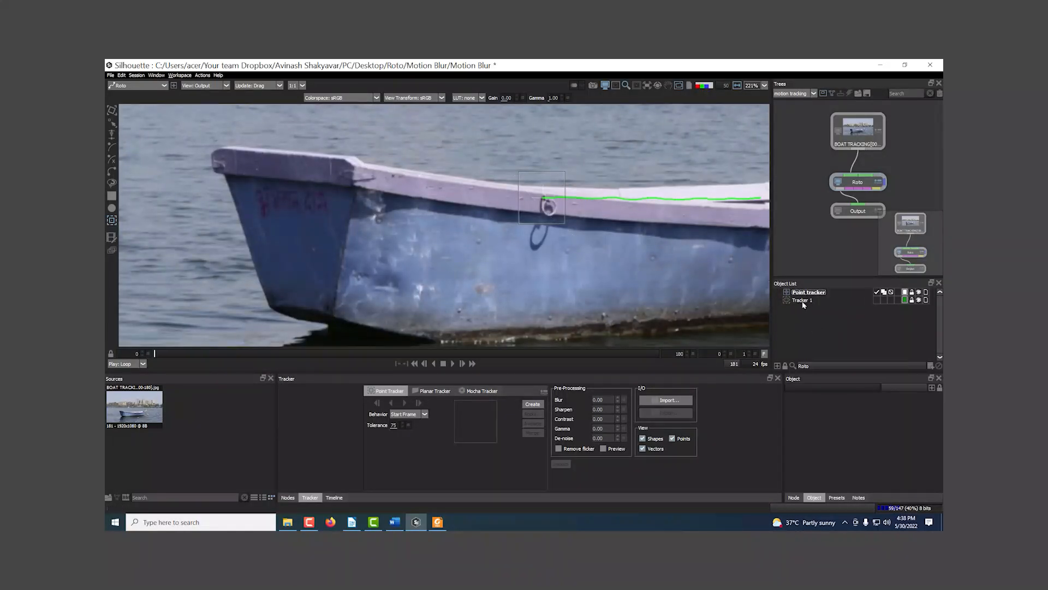
Step: Move Tracker 1 into the Point tracker layer, and collapse and hide that layer
left_click(804, 300)
left_click(778, 293)
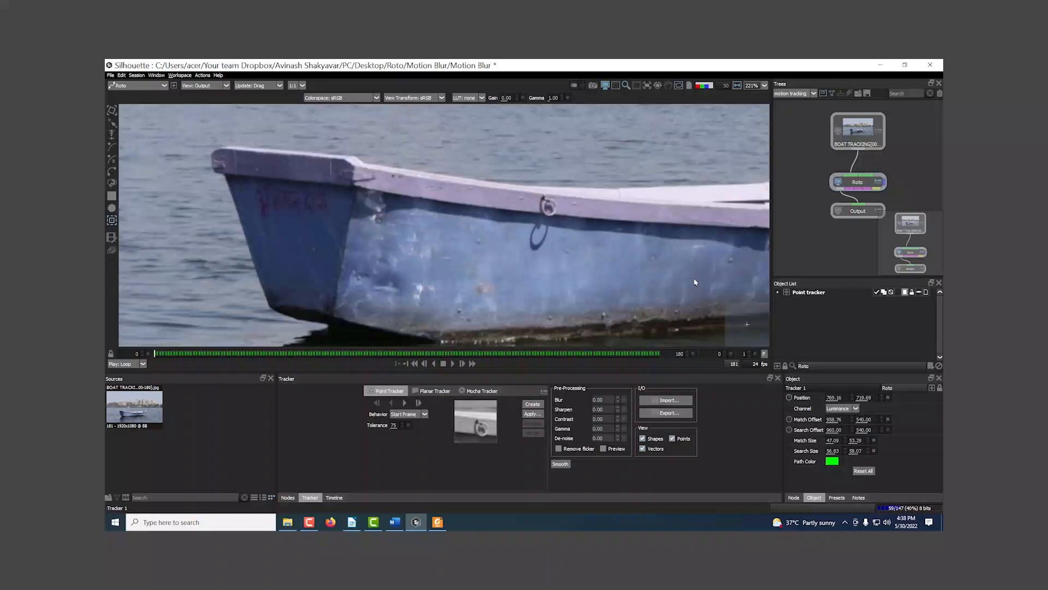
scroll(552, 227, "down", 2)
scroll(609, 254, "down", 1)
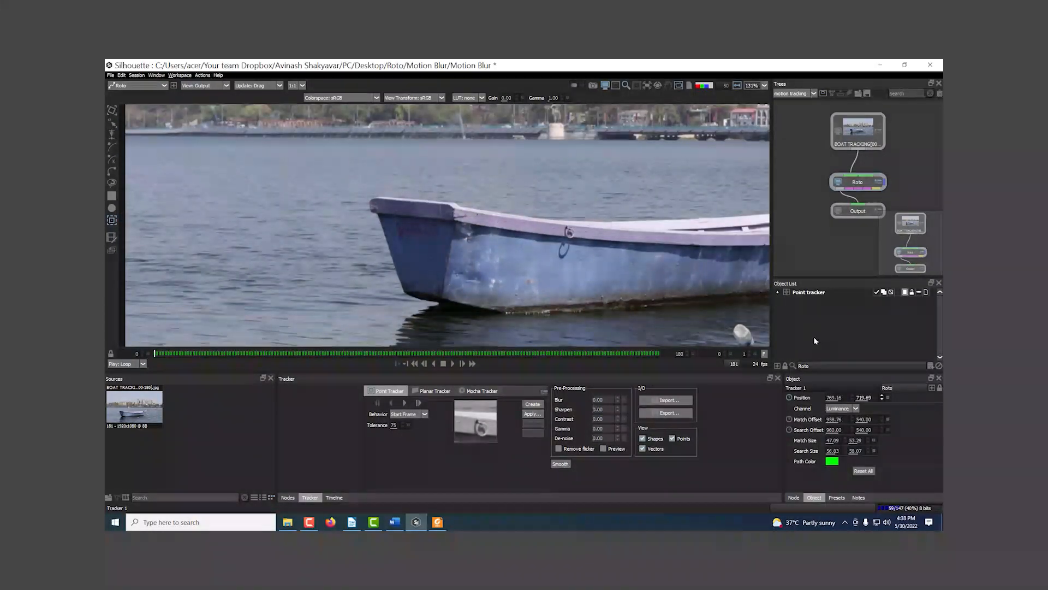
Step: Add a second, separate layer and rename it "Planer tracker"
left_click(881, 353)
left_click(929, 366)
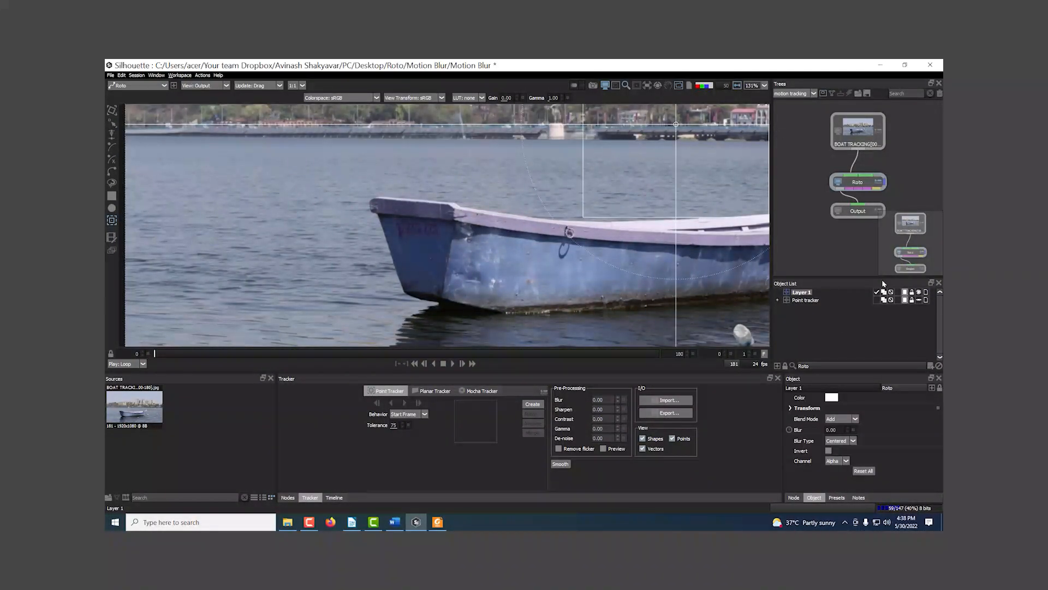
double_click(802, 292)
type("Planer tracker")
key("Return")
scroll(542, 270, "down", 2)
left_click_drag(542, 270, 498, 275)
left_click(817, 330)
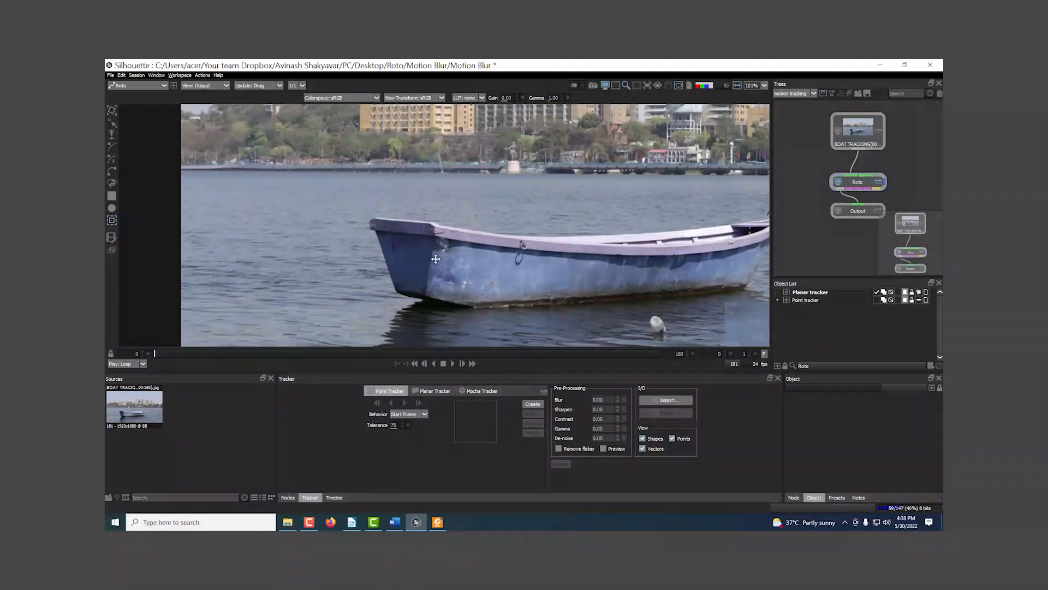
scroll(481, 254, "up", 2)
scroll(399, 253, "up", 3)
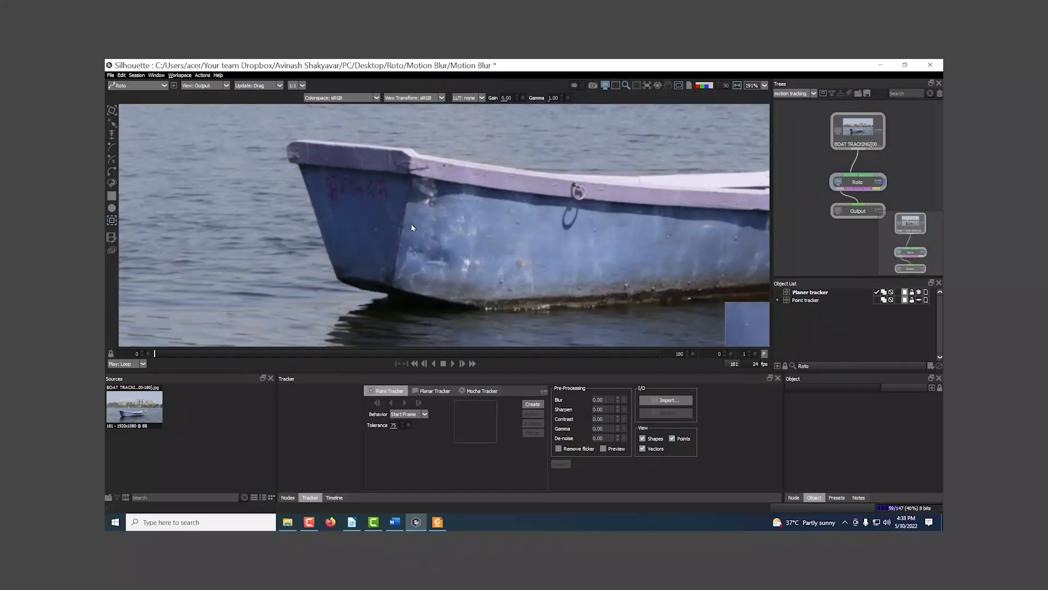
Step: Draw a closed Bezier shape around the boat's flat blue end panel in the Planer tracker layer
left_click(111, 145)
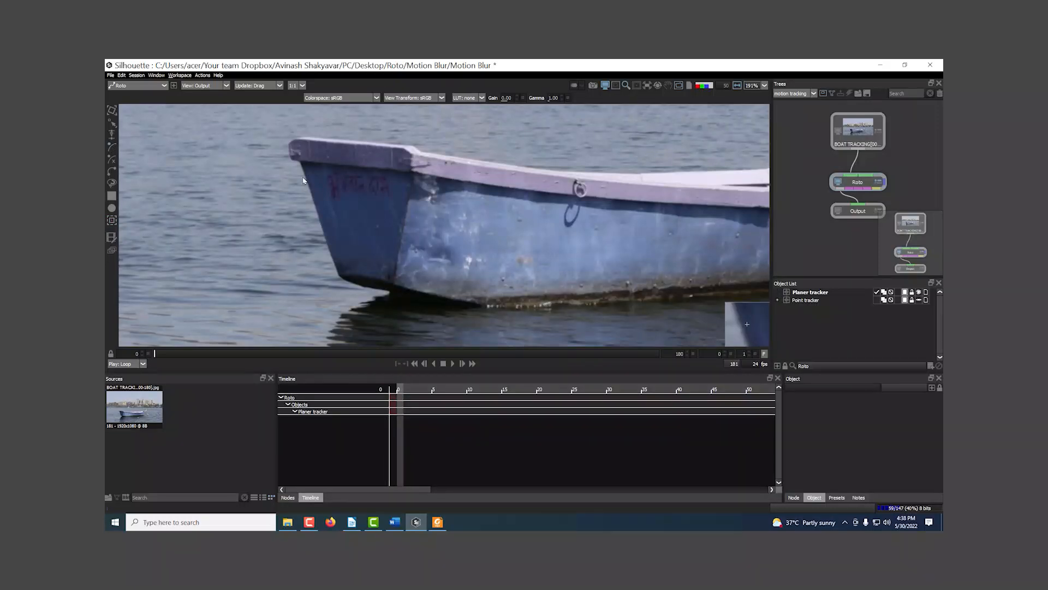
scroll(289, 192, "up", 2)
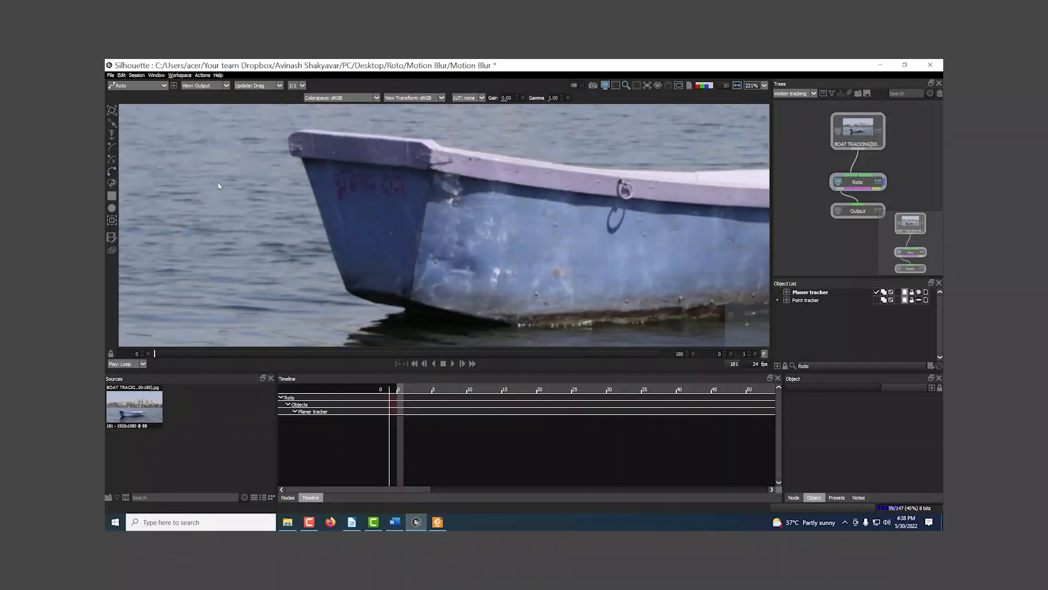
scroll(261, 195, "up", 2)
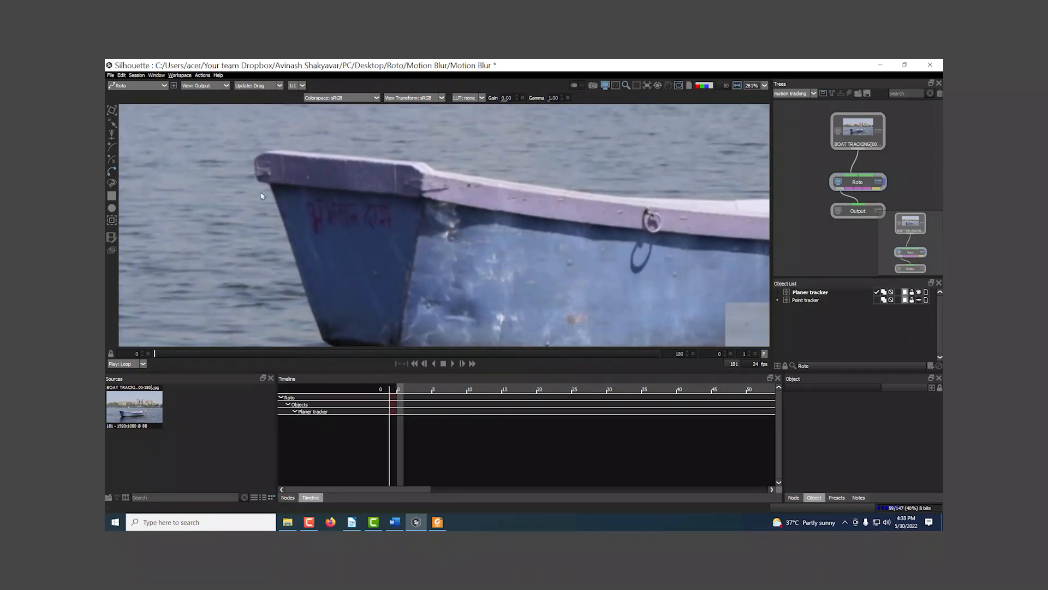
left_click(268, 183)
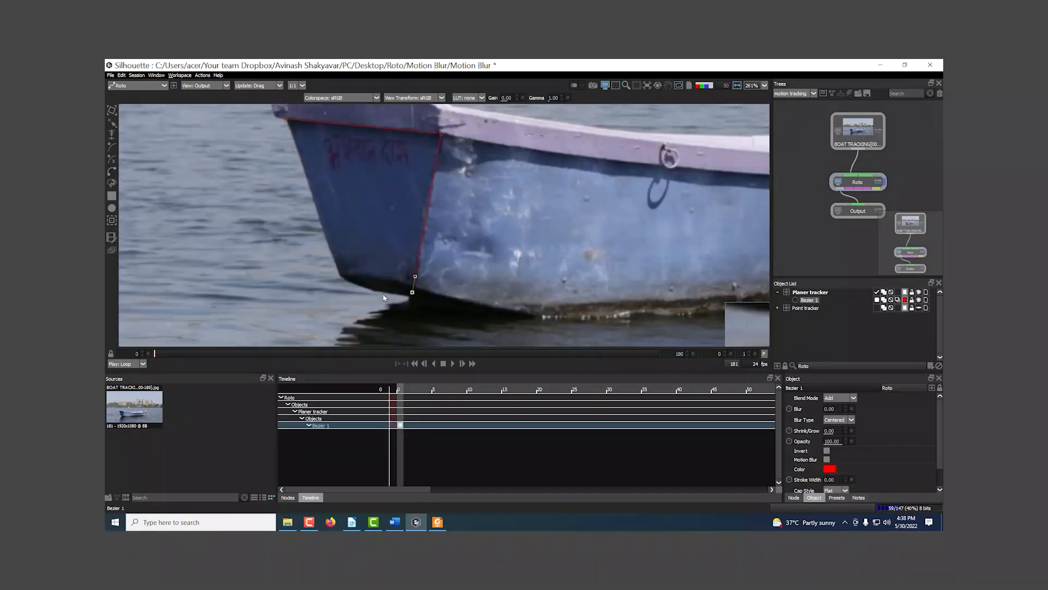
scroll(424, 234, "down", 2)
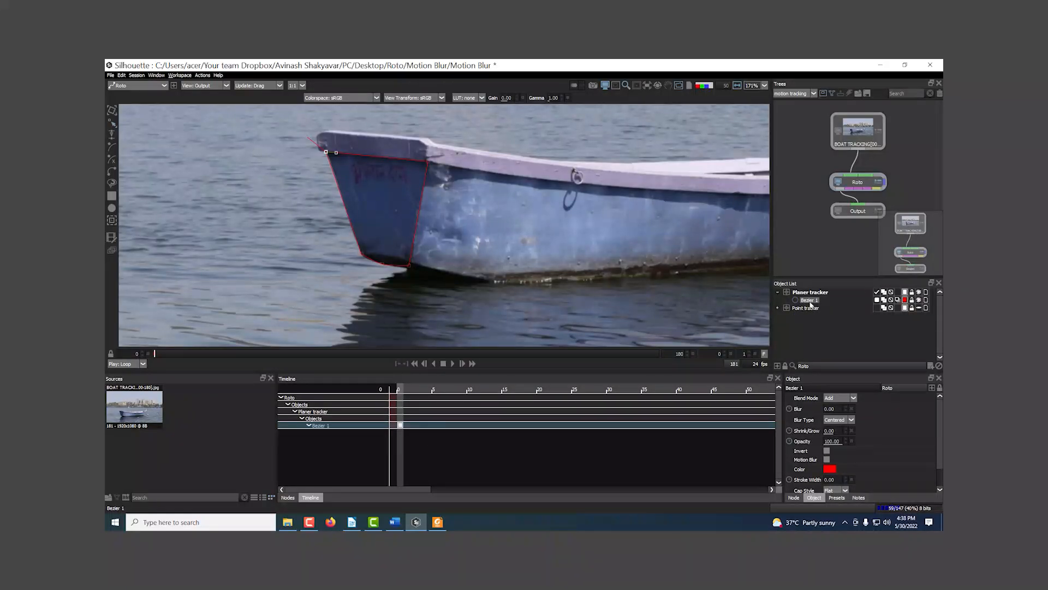
Step: Set up the Planar Tracker for the Bezier shape and examine the feature points on the boat's end panel
left_click(111, 221)
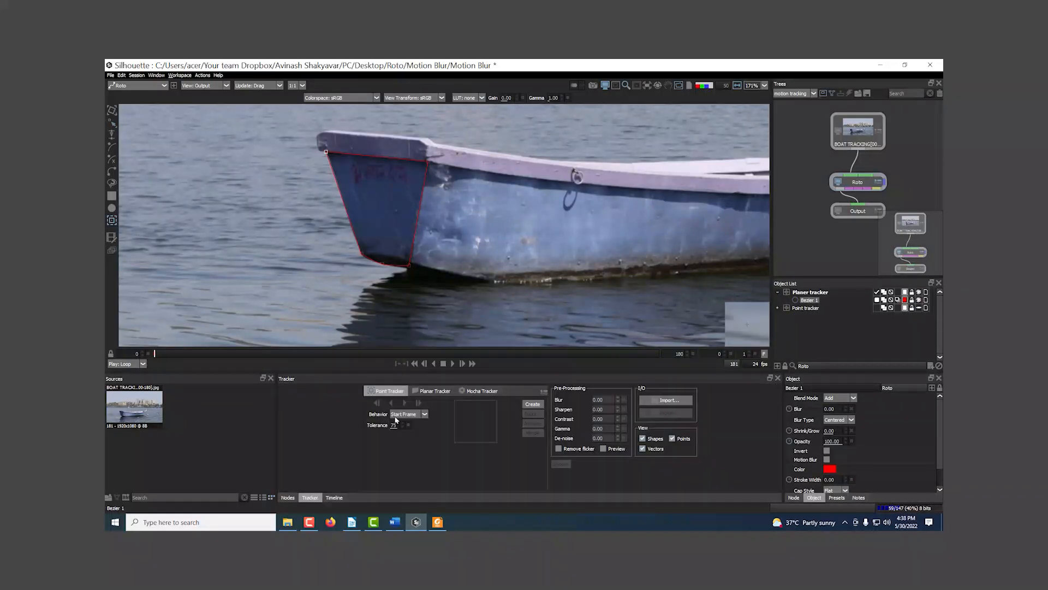
left_click(435, 391)
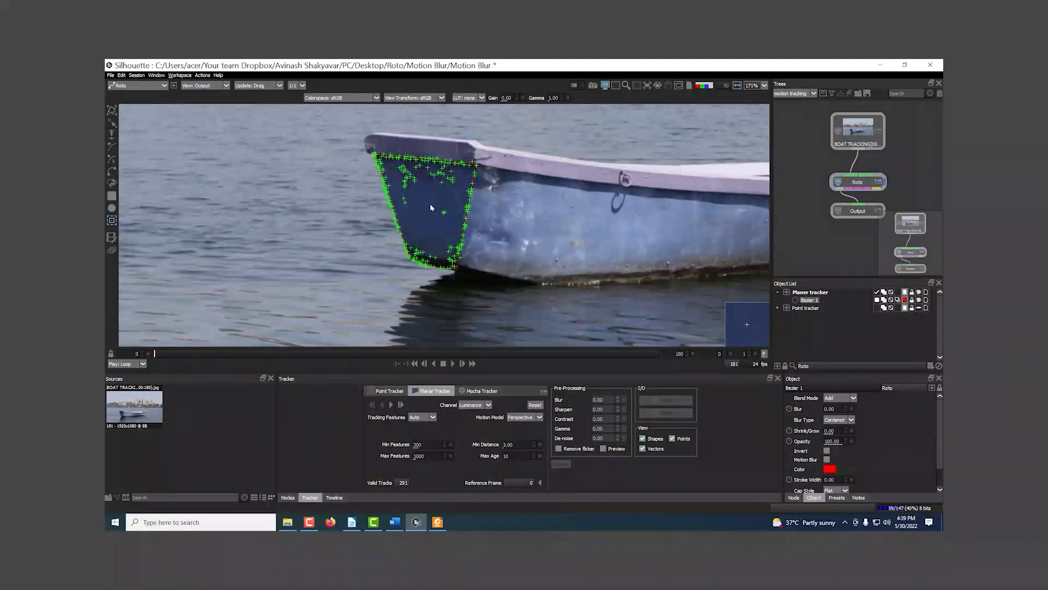
scroll(430, 203, "up", 4)
mouse_move(411, 188)
left_mouse_down()
mouse_move(394, 173)
mouse_move(396, 185)
left_mouse_up()
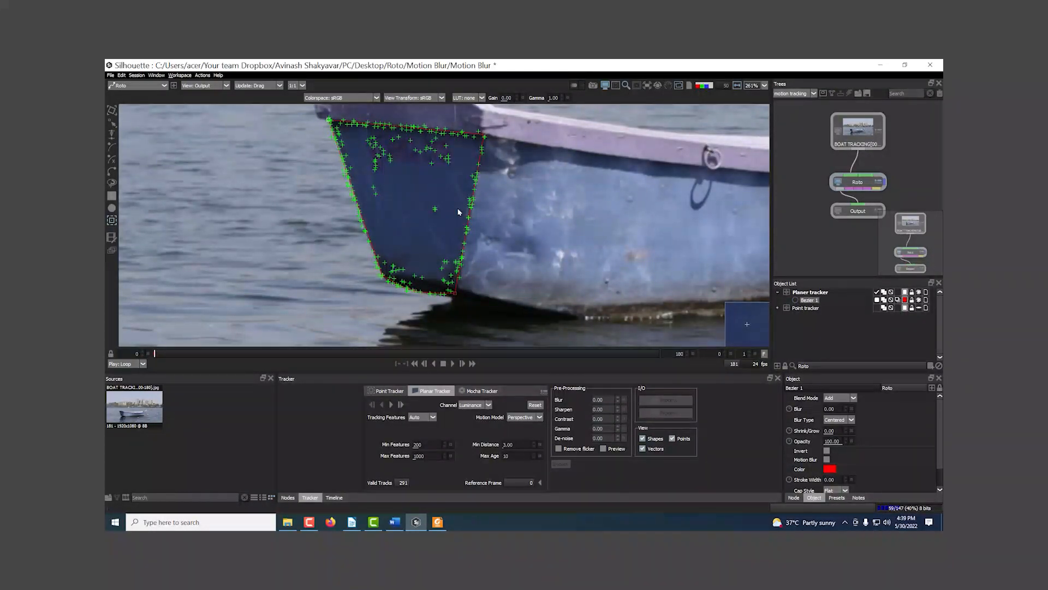
left_click_drag(460, 209, 440, 201)
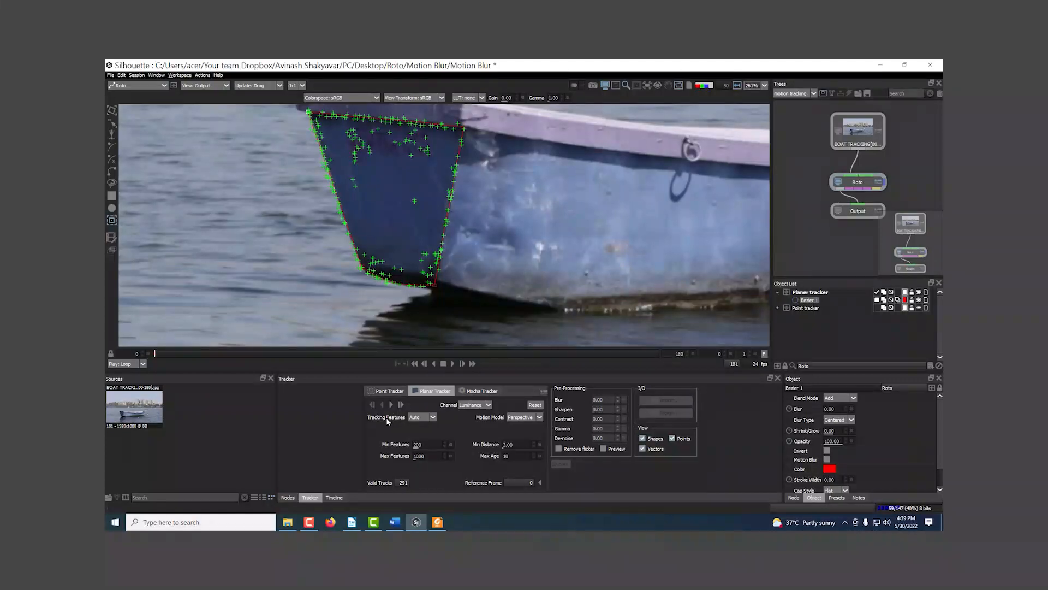
Step: Try Corners as the tracking features, and return the setting to Auto
left_click(434, 419)
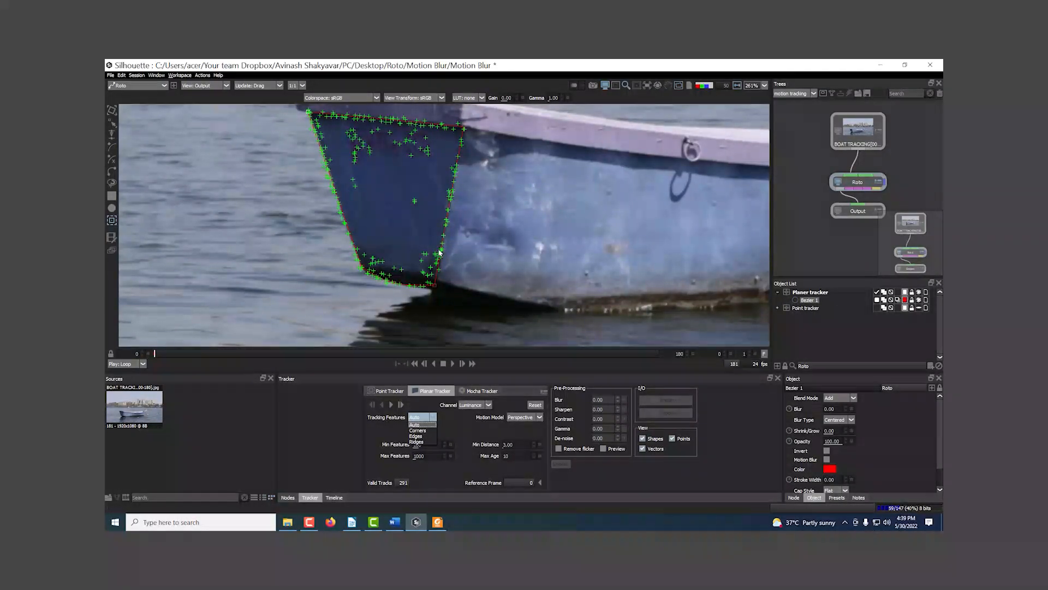
left_click(424, 430)
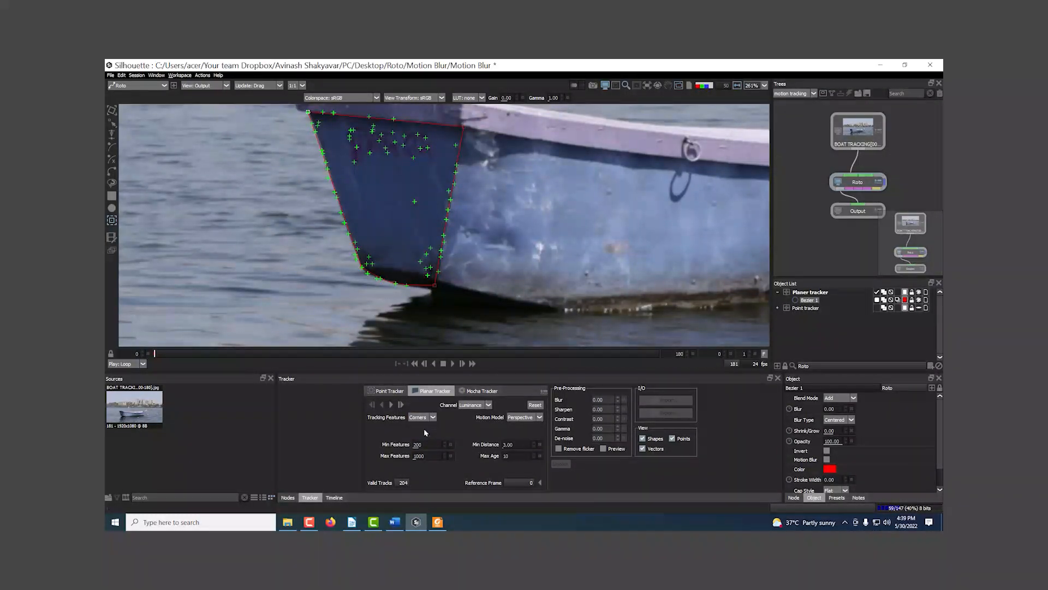
left_click(432, 418)
left_click(415, 427)
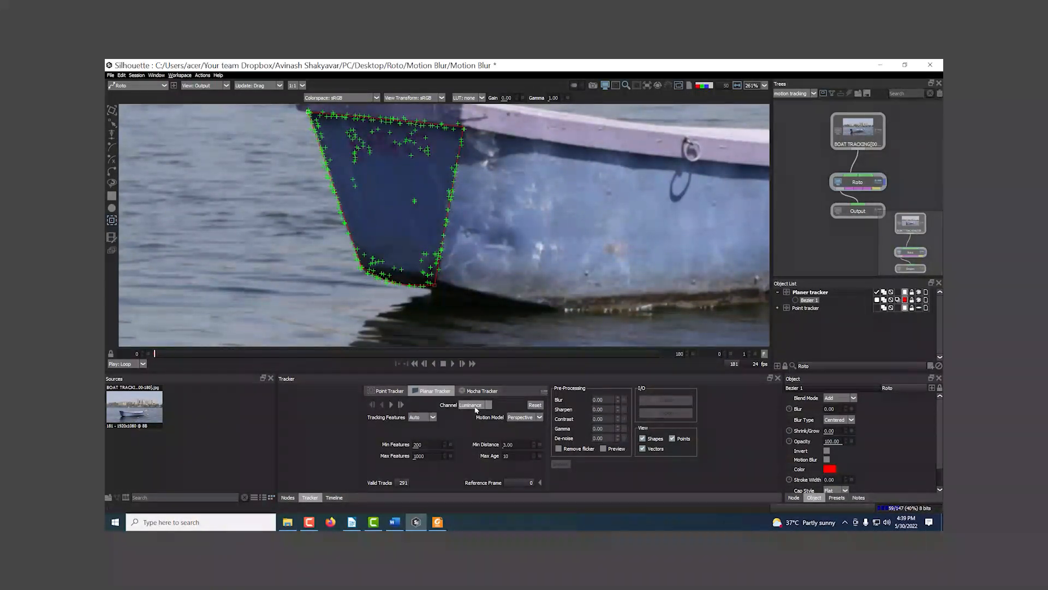
Step: Review the channel and motion model choices, keeping Luminance and Perspective
left_click(489, 404)
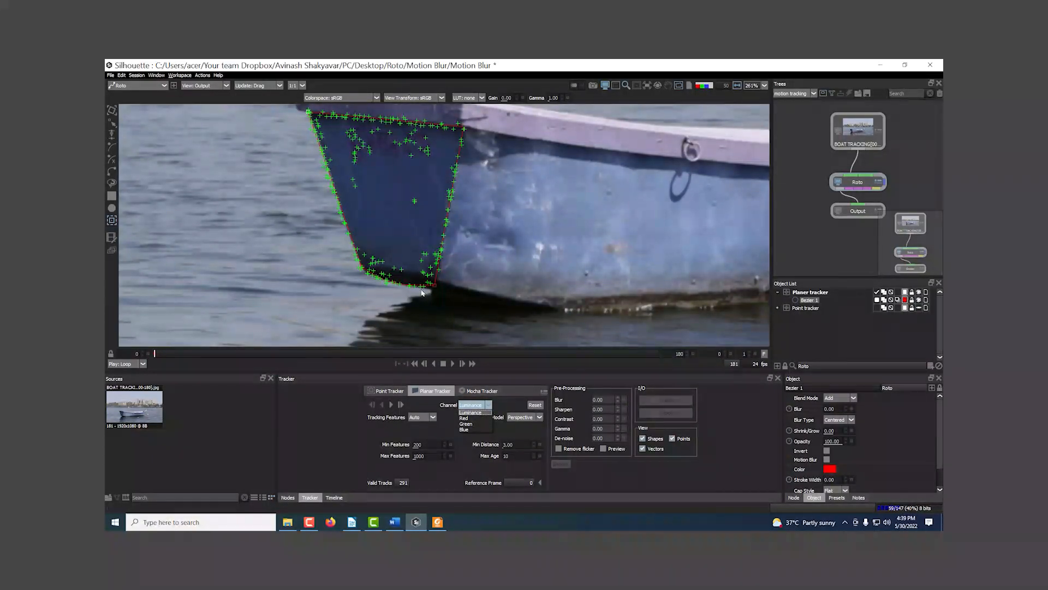
left_click_drag(422, 293, 467, 321)
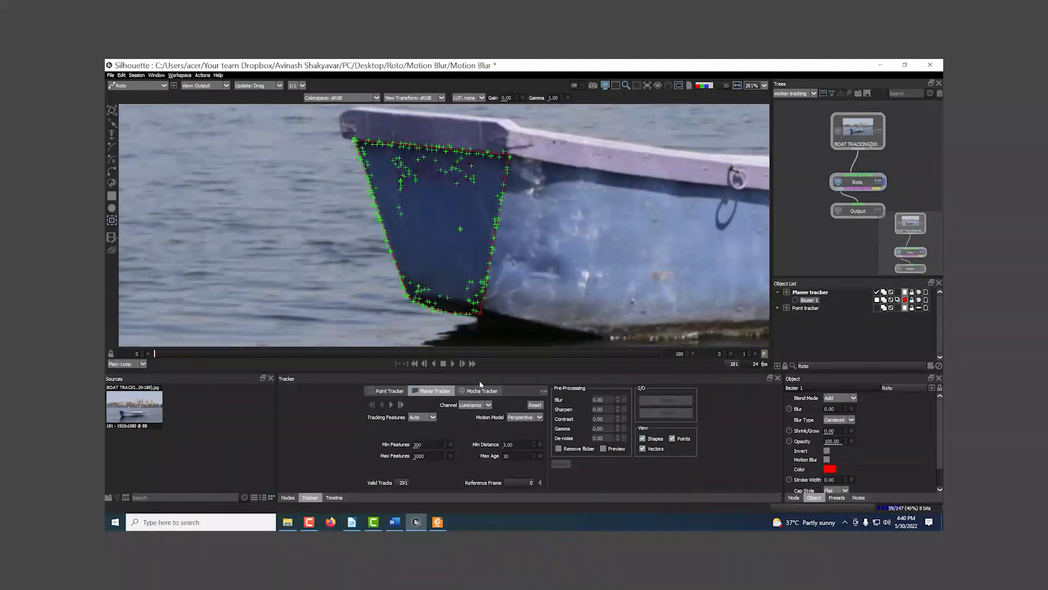
left_click_drag(545, 315, 562, 303)
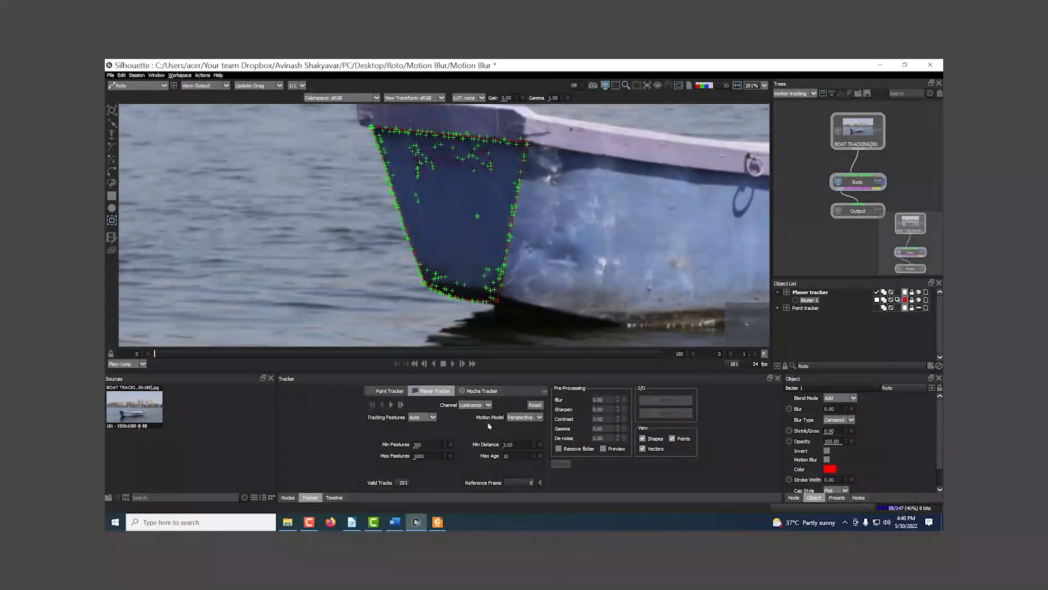
left_click_drag(438, 174, 437, 189)
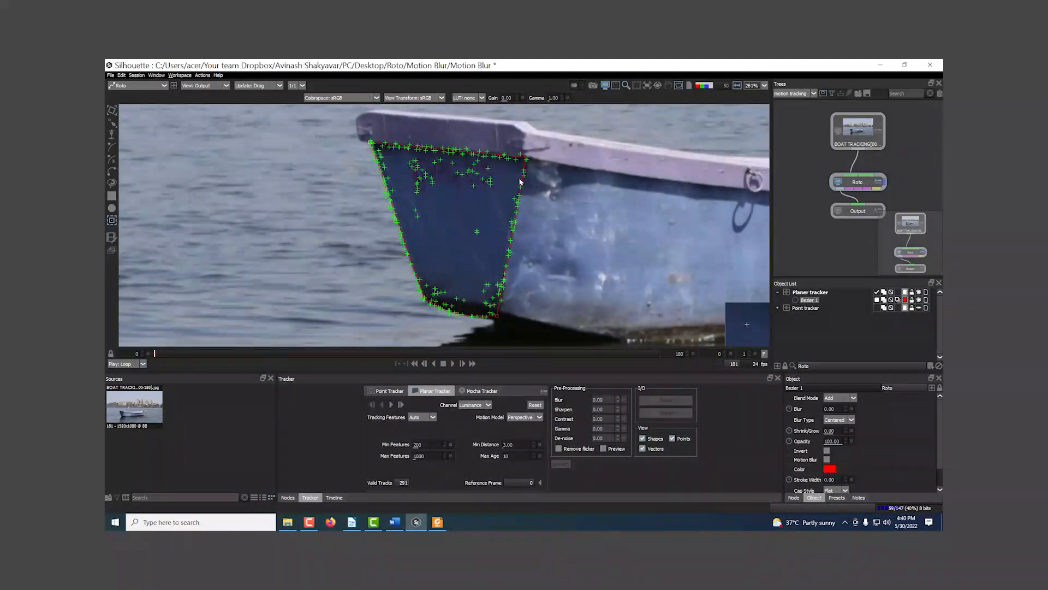
left_click(523, 417)
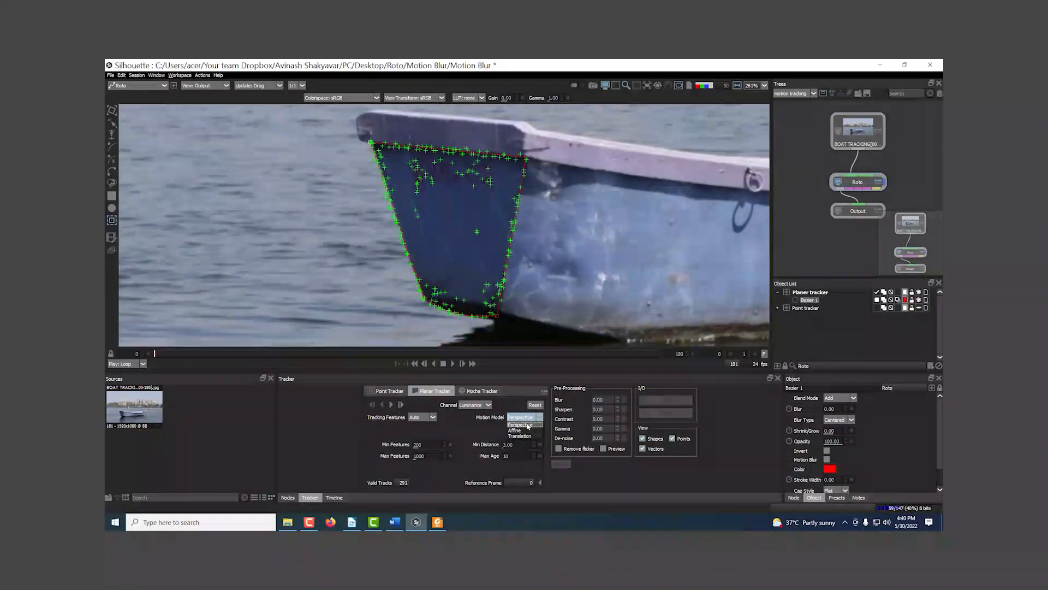
left_click(521, 425)
Step: Track the Bezier shape forward with the Planar Tracker, stop at about frame 20, and return to frame 0
scroll(563, 298, "down", 2)
scroll(563, 298, "down", 2)
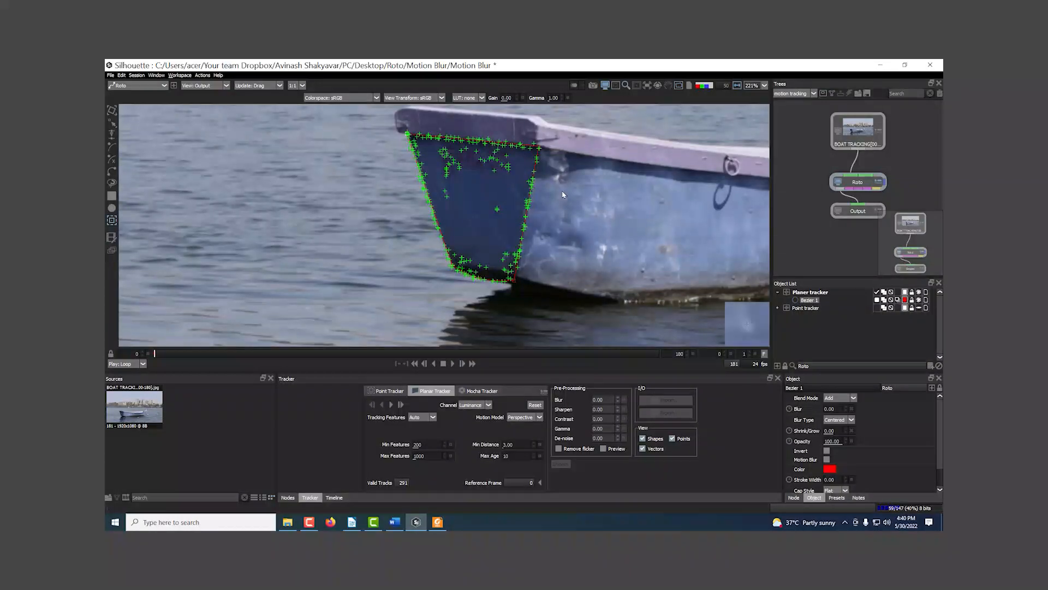
left_click_drag(551, 249, 547, 240)
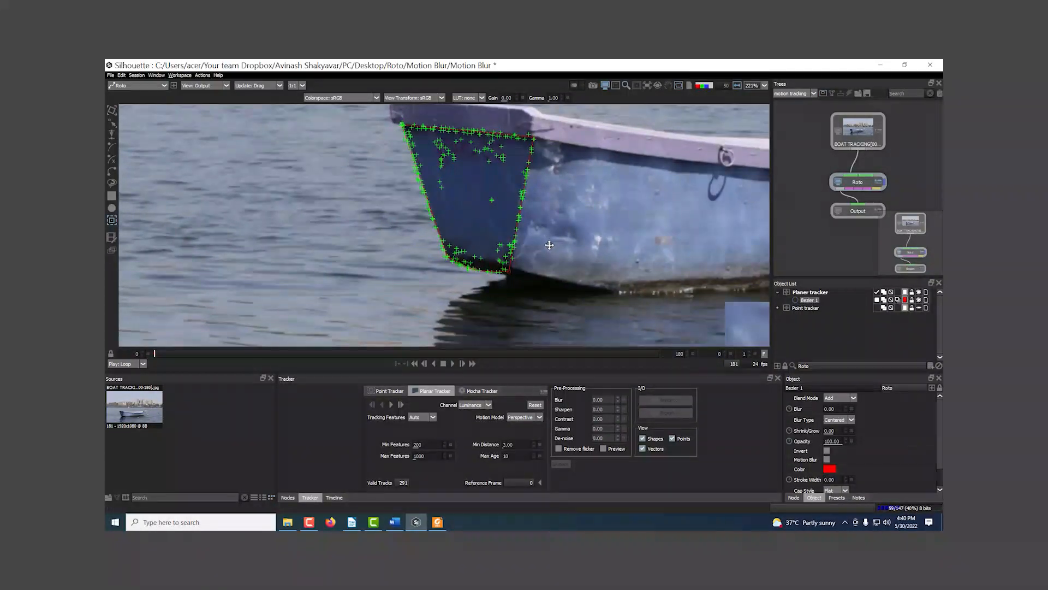
left_click_drag(463, 221, 445, 240)
left_click(391, 405)
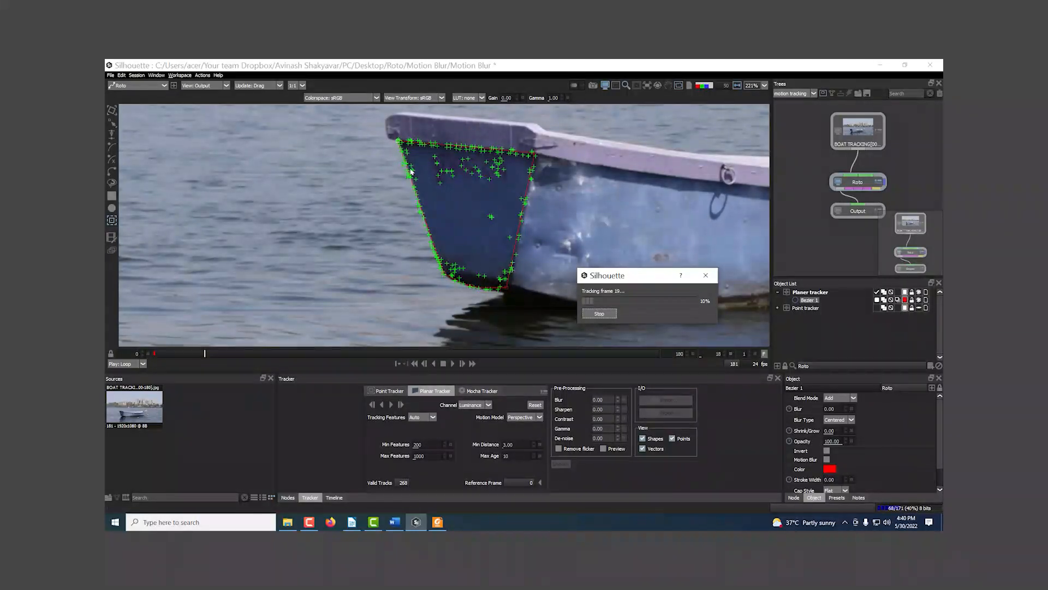
left_click(599, 313)
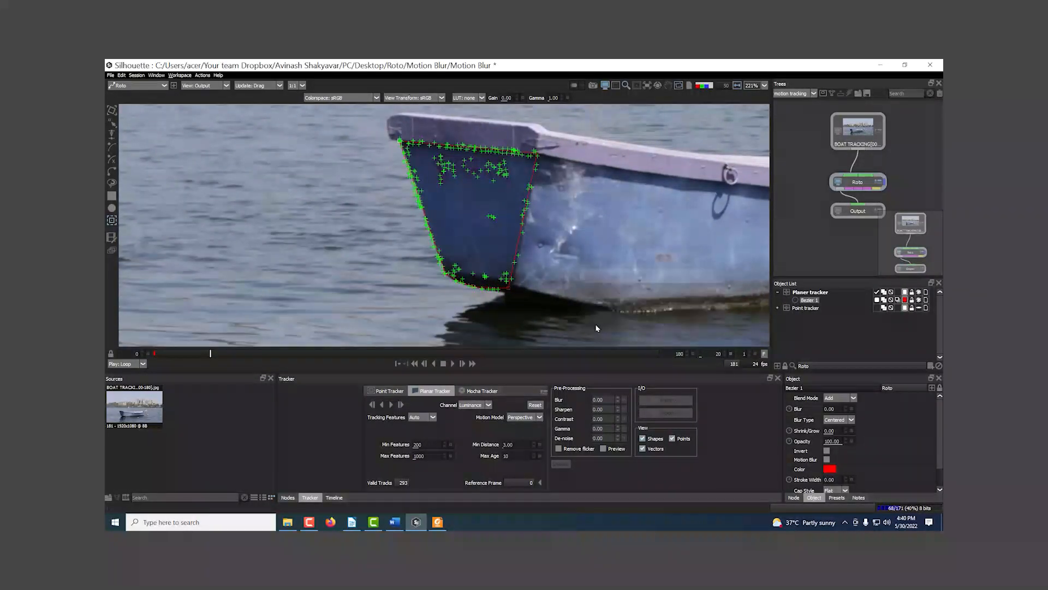
left_click_drag(209, 355, 147, 354)
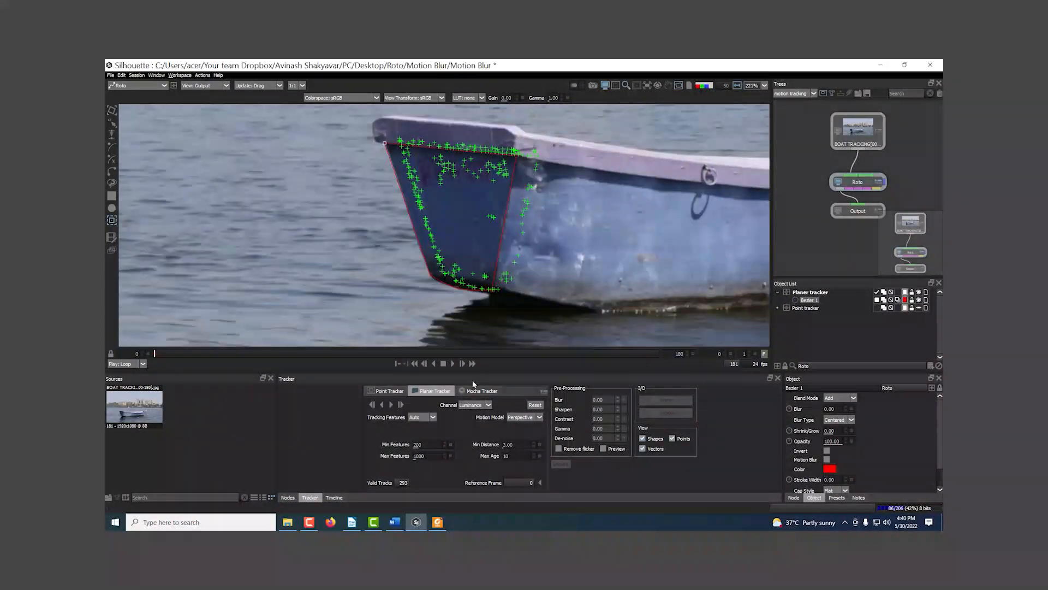
Step: Collapse and hide the Planer tracker layer, and add a separate layer named "Mocha tracker"
left_click(785, 323)
left_click(778, 292)
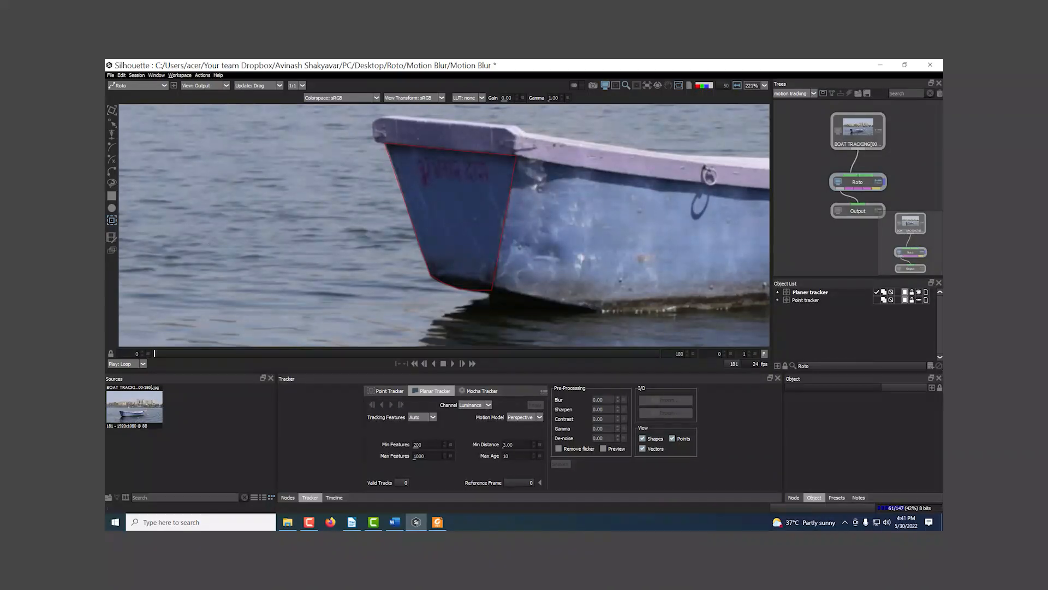
left_click(931, 366)
double_click(808, 293)
type("Mocha tracker")
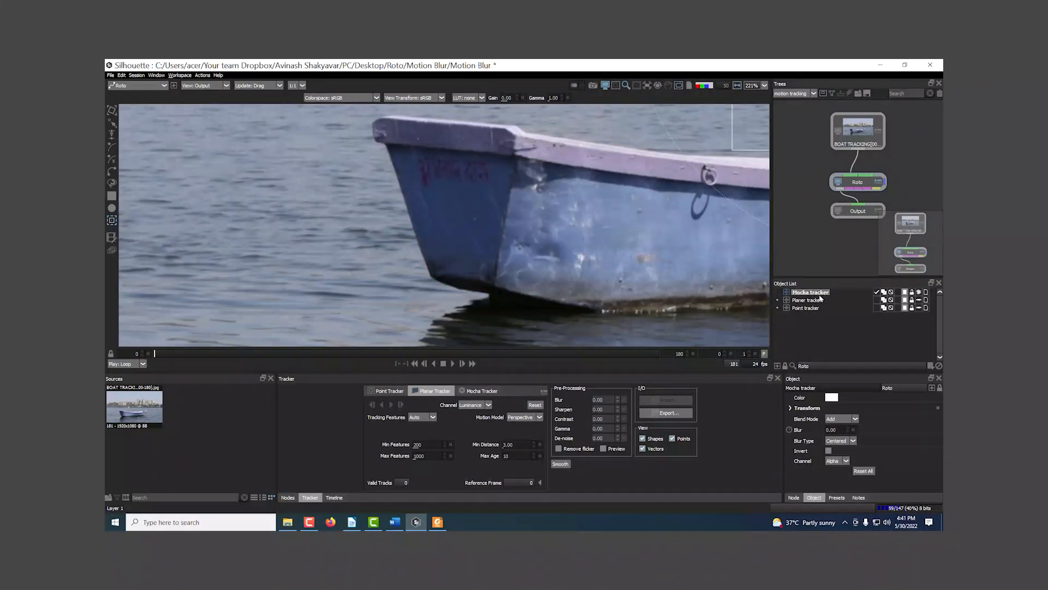
key("Return")
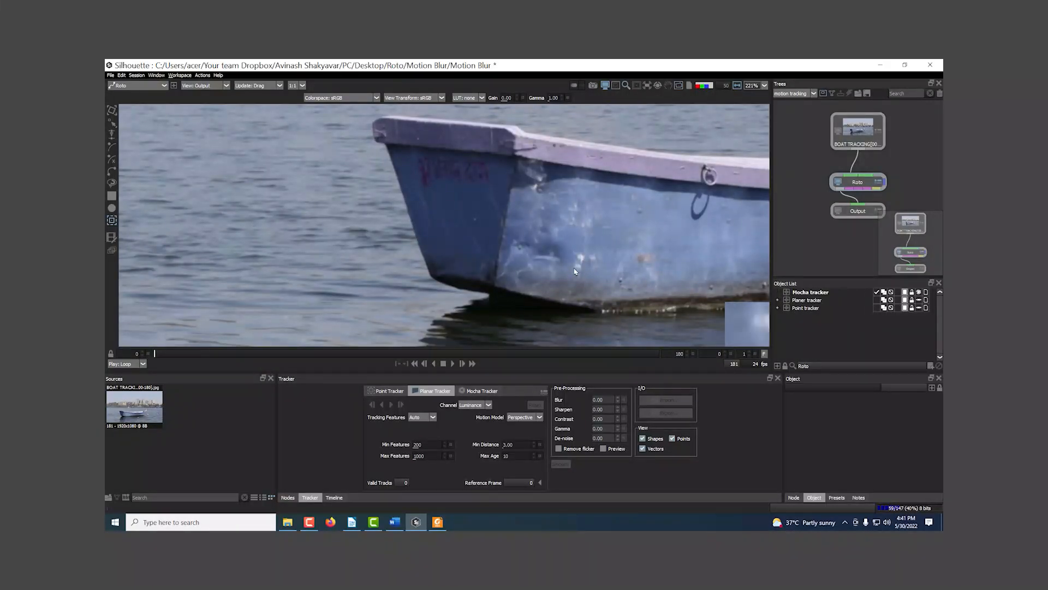
Step: Switch to the Mocha Tracker and view its options alongside the boat's end
left_click(480, 391)
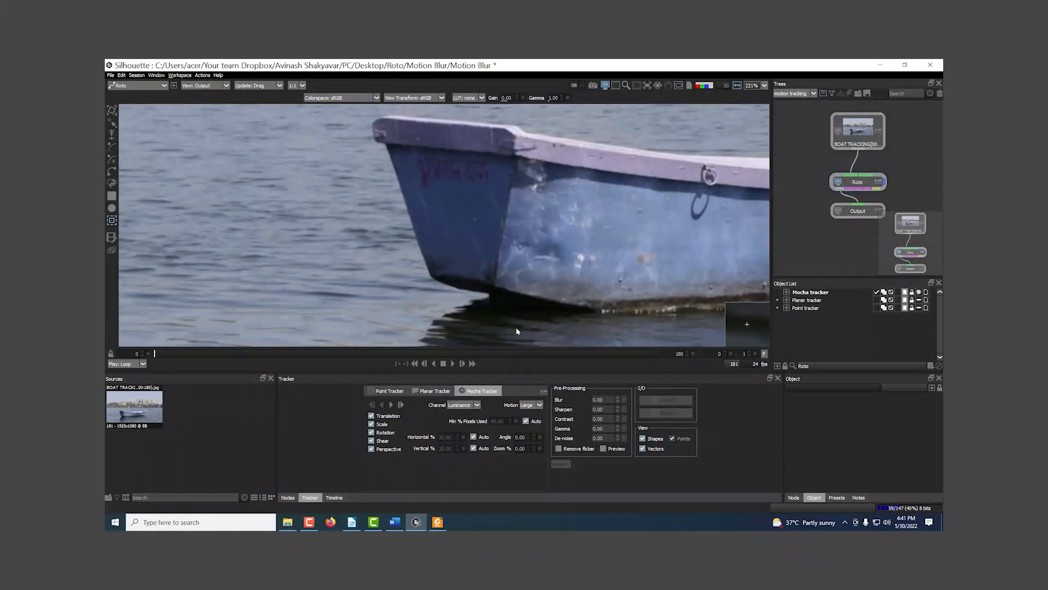
left_click_drag(518, 304, 494, 301)
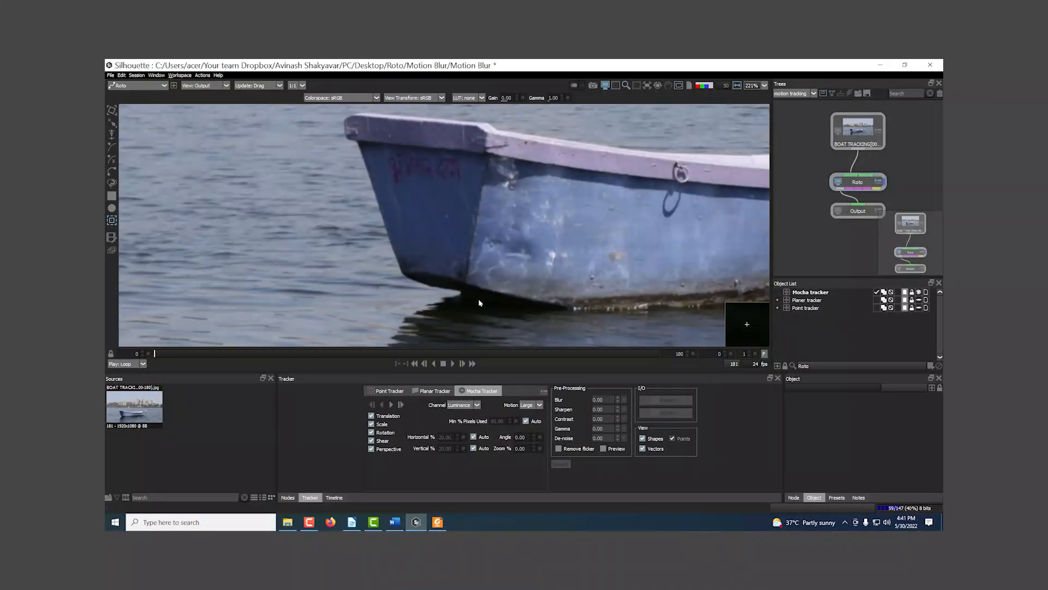
scroll(479, 302, "down", 1)
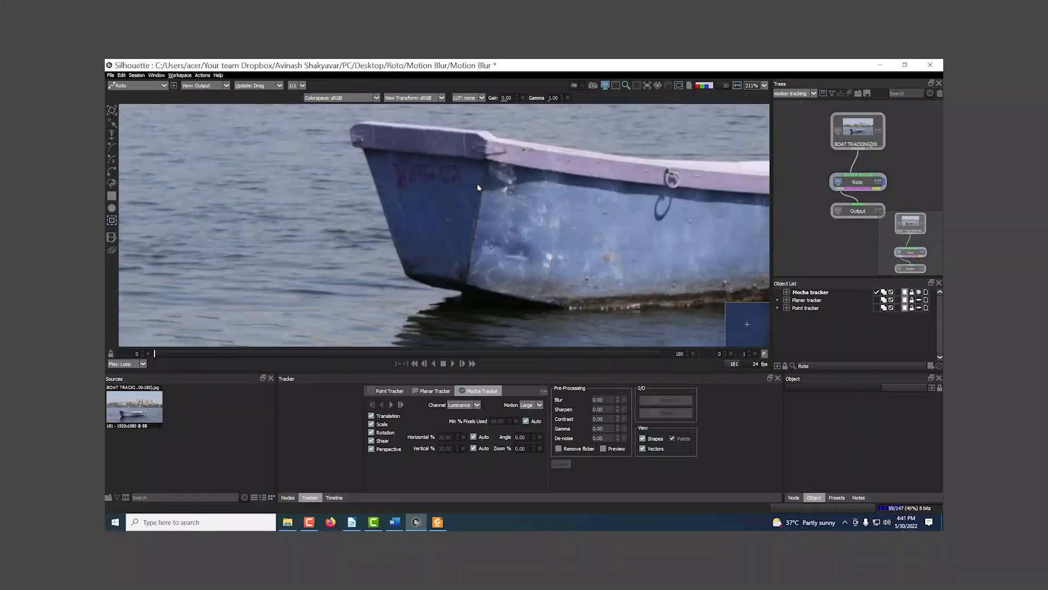
left_click_drag(495, 214, 407, 215)
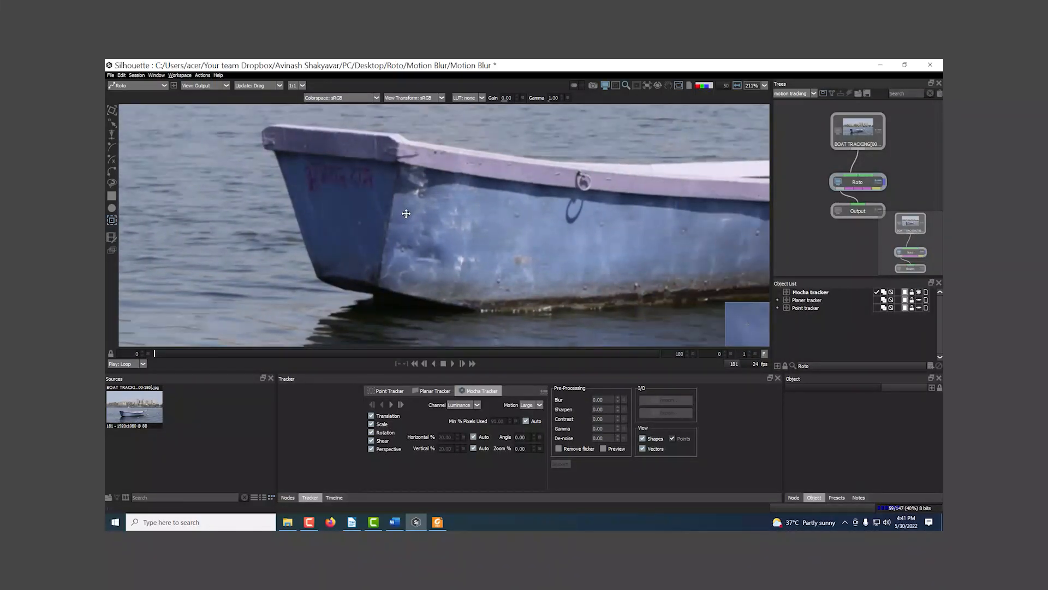
Step: Draw a square shape over the boat's end and fit its four corners to the pale top board
left_click(111, 195)
left_click_drag(273, 153, 344, 251)
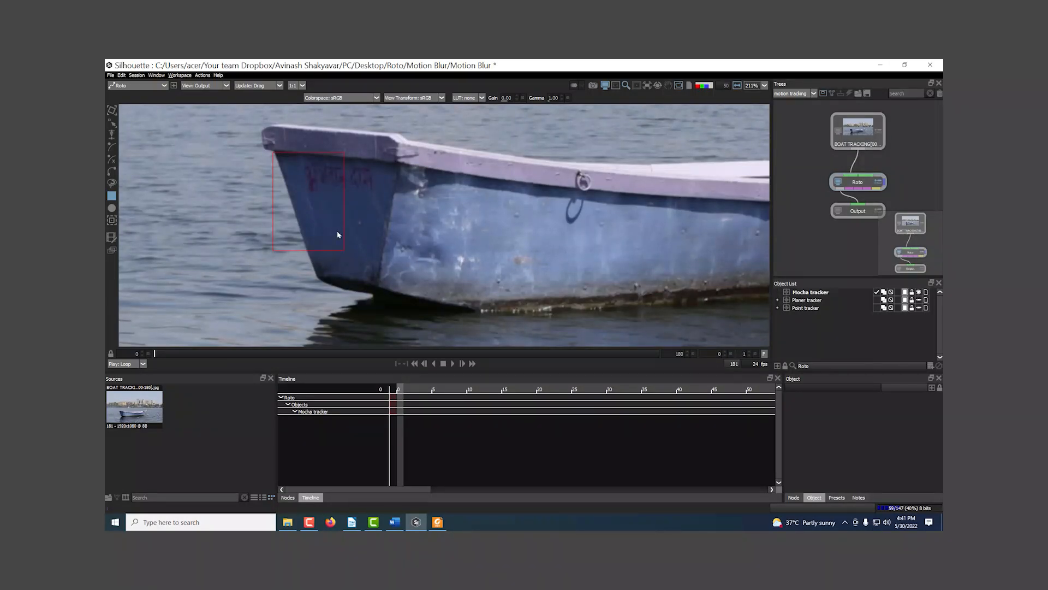
left_click_drag(343, 153, 401, 134)
left_click_drag(273, 152, 273, 125)
left_click_drag(344, 251, 398, 161)
left_click_drag(273, 251, 264, 149)
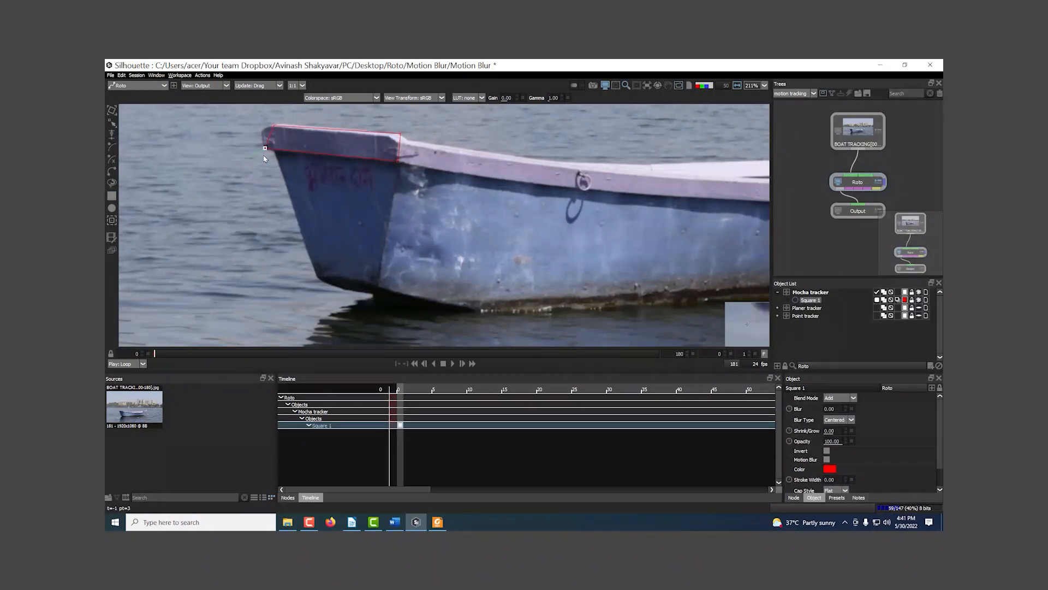
Step: Round the outer end of the square shape and add a point at its inner end to follow the board's edge
left_click_drag(355, 137, 562, 289)
scroll(571, 222, "up", 3)
left_click_drag(484, 322, 491, 153)
scroll(529, 178, "up", 1)
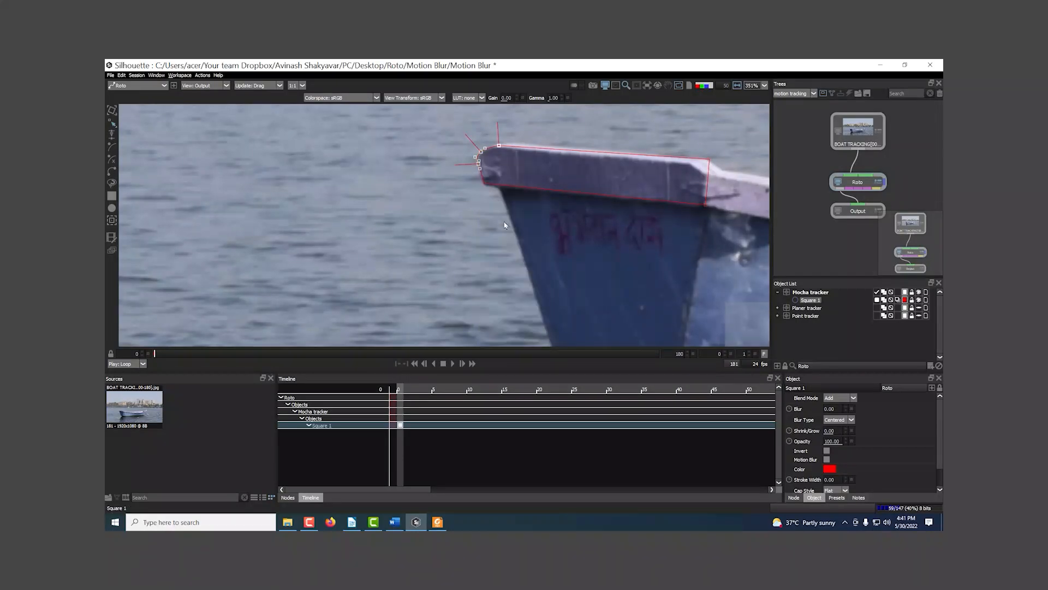
left_click_drag(505, 227, 397, 241)
left_click(612, 188)
left_click(602, 187)
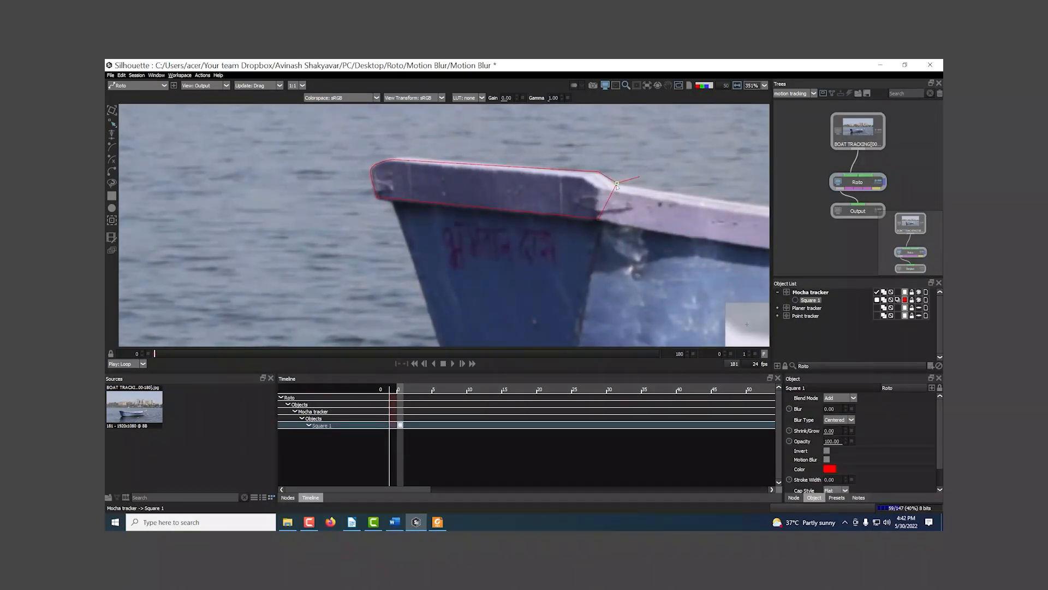
Step: Check the shape's fit around the top board, refine its upper outer point, and select Square 1
scroll(474, 247, "down", 2)
scroll(473, 247, "down", 1)
left_click_drag(329, 154, 573, 258)
scroll(418, 208, "up", 2)
left_click(432, 193)
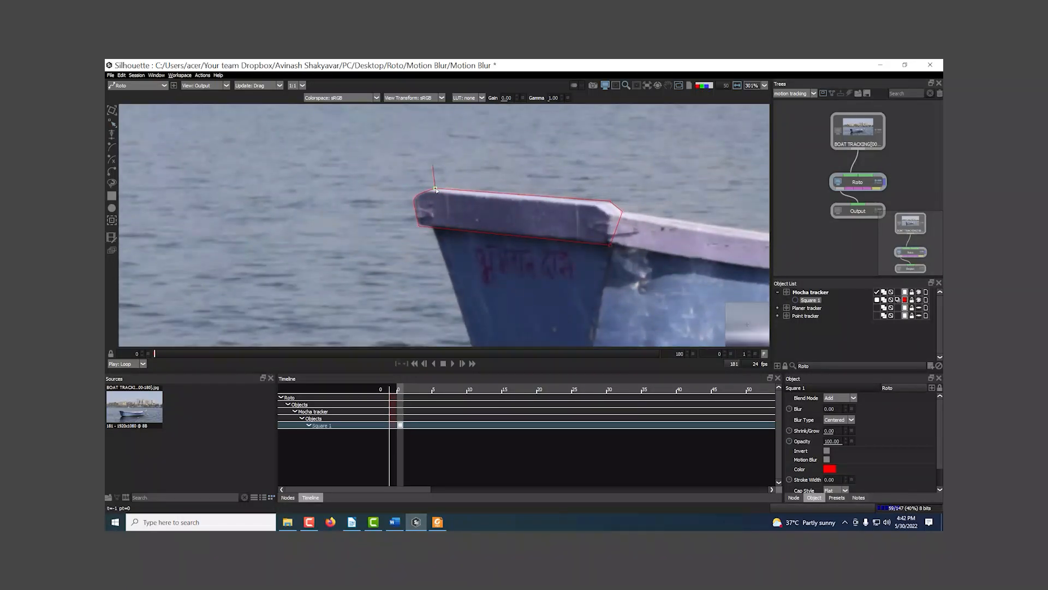
scroll(555, 265, "down", 2)
left_click(809, 300)
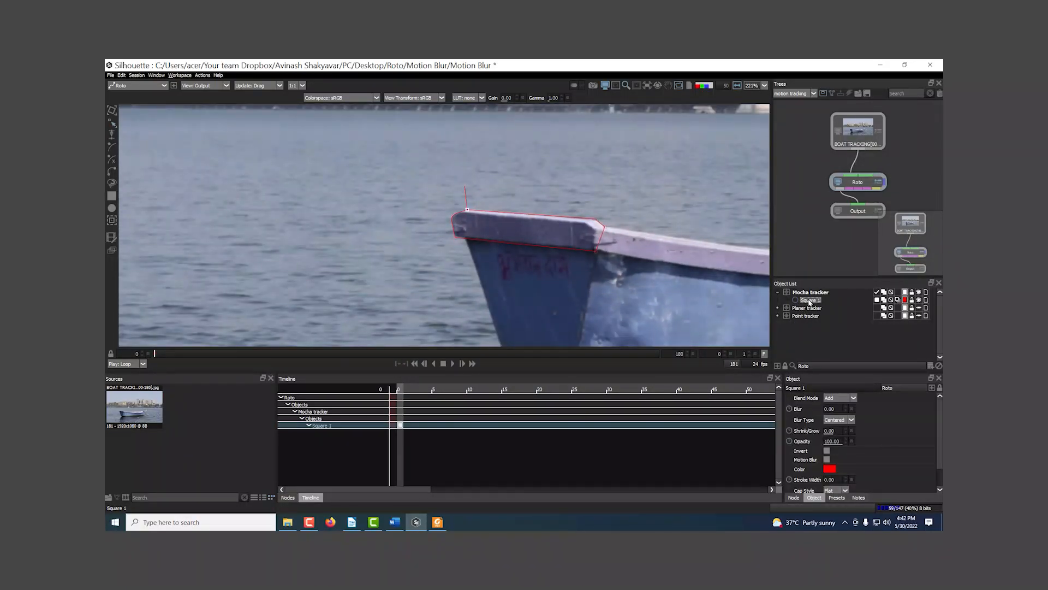
Step: Set the Mocha Tracker's motion to Small and track Square 1 forward through the clip, keeping the progress window clear of the shape
left_click(113, 221)
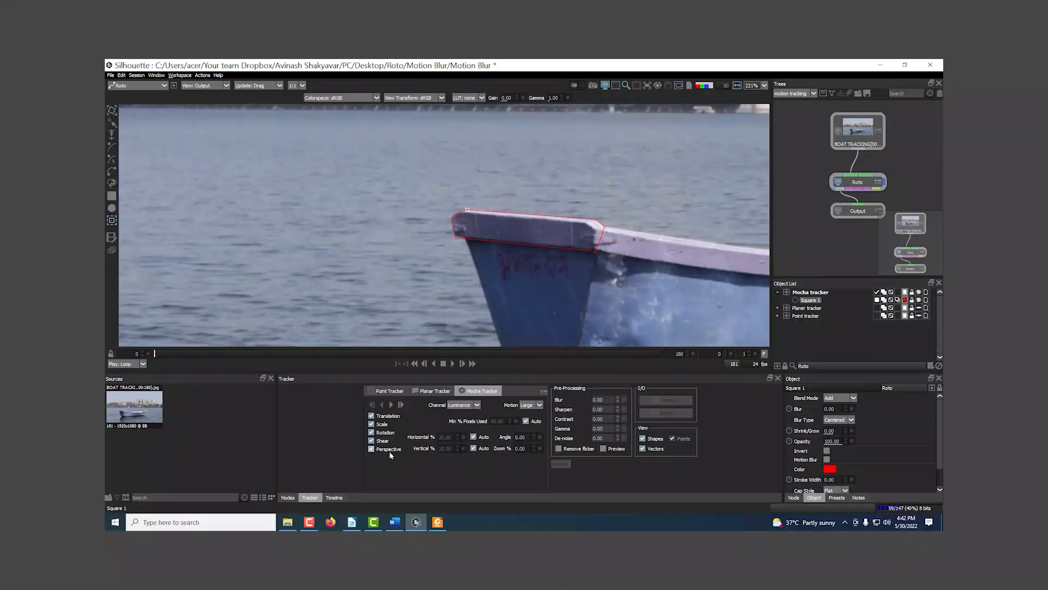
left_click(539, 405)
left_click(532, 413)
left_click(395, 405)
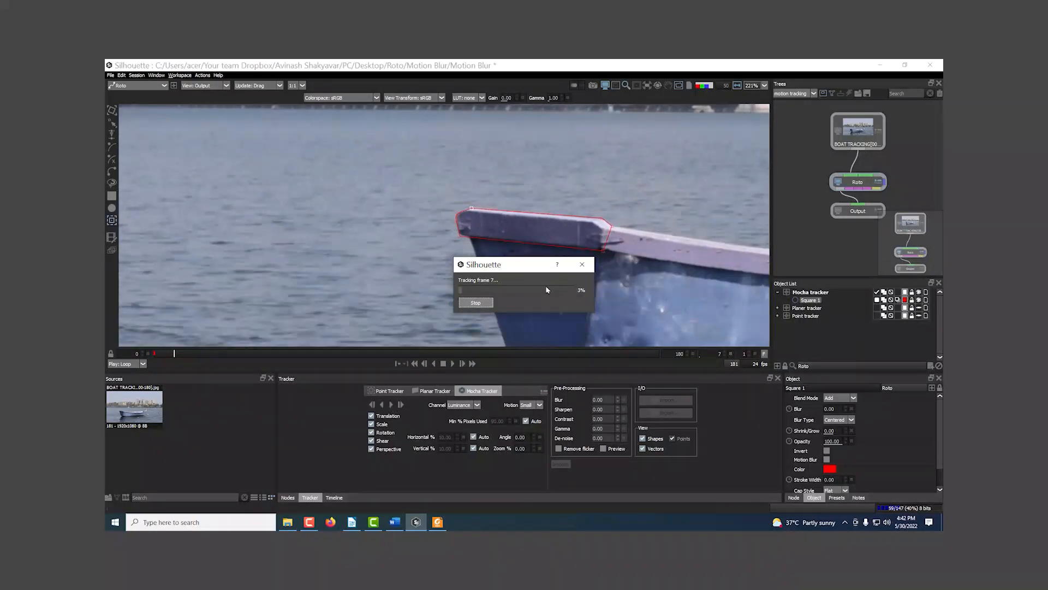
left_click_drag(537, 265, 684, 292)
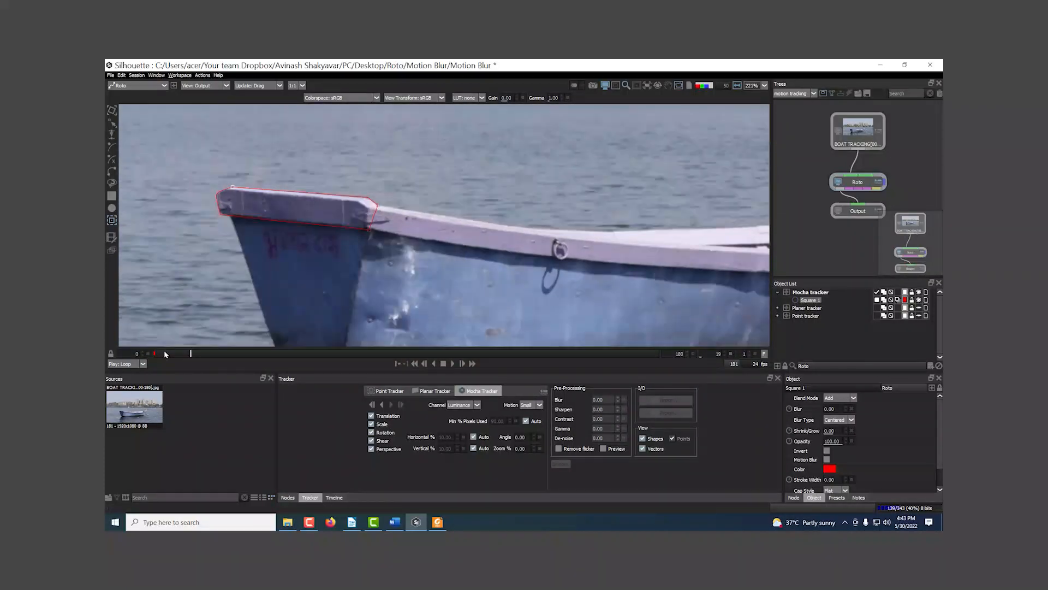
Step: On the last frame, reshape Square 1 by pulling its outermost point in to the tip of the boat's top board
scroll(411, 206, "up", 4)
left_click_drag(350, 190, 377, 238)
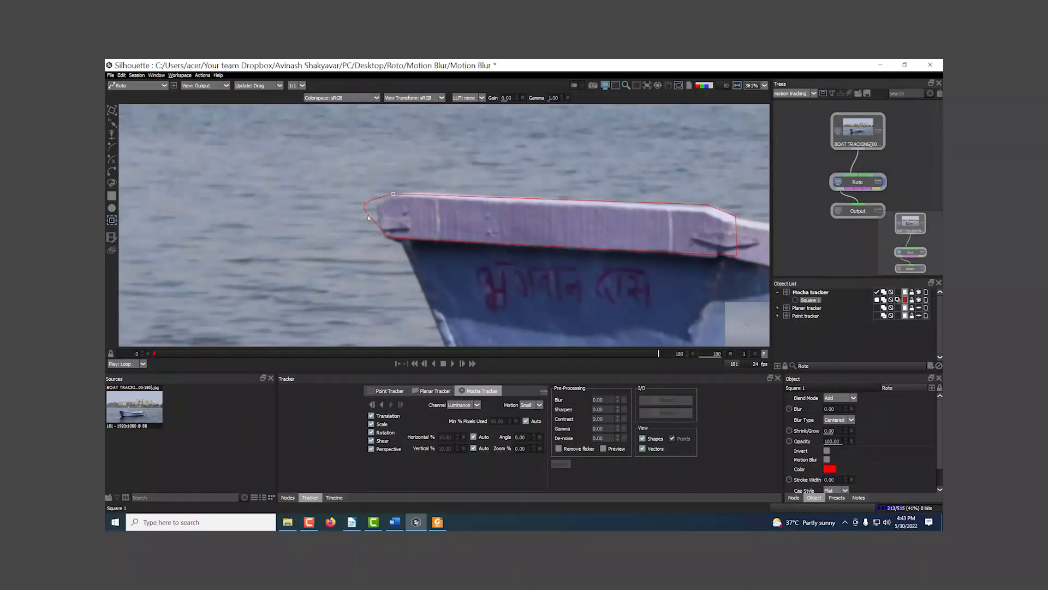
left_click(374, 217)
left_click(371, 213)
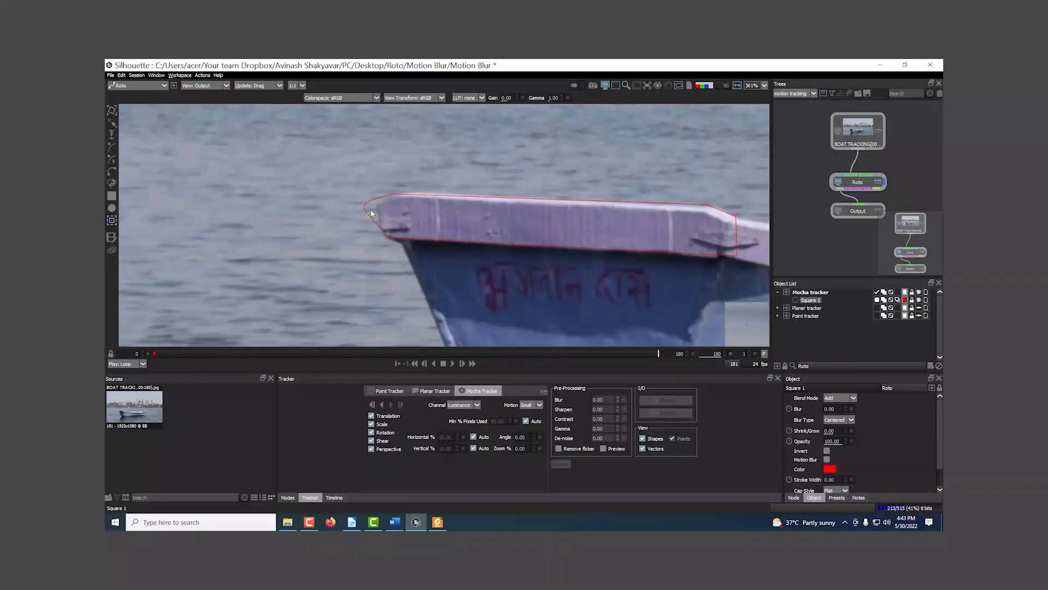
left_click(113, 124)
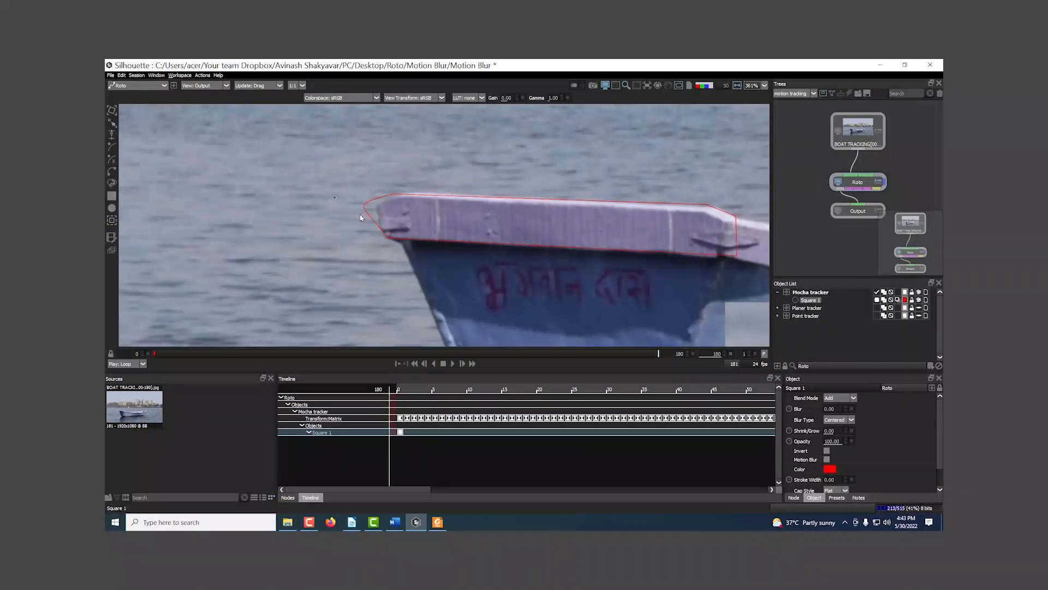
left_click_drag(365, 204, 379, 217)
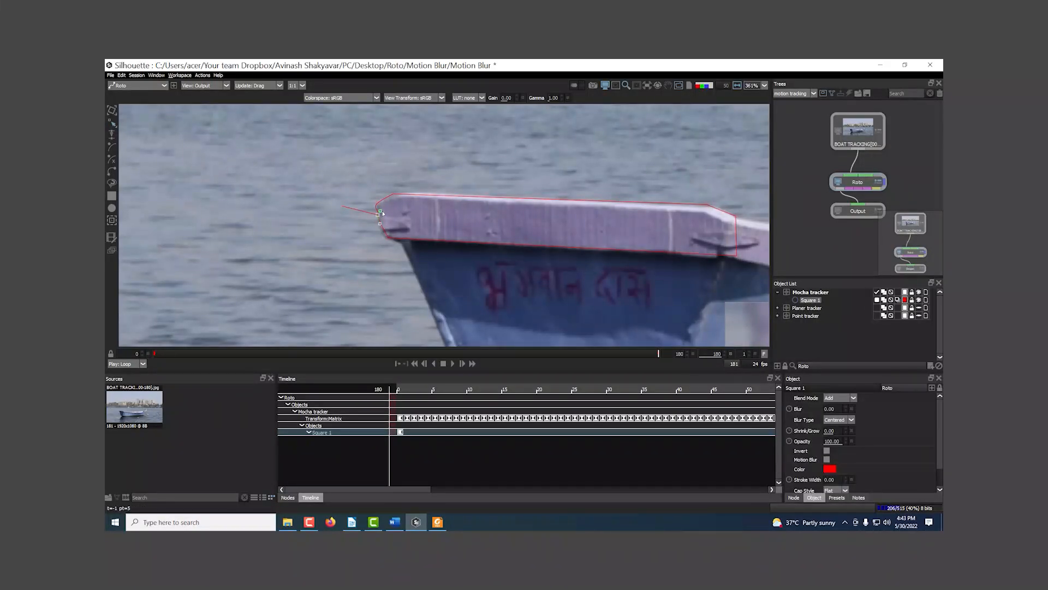
Step: Scrub between the first and last frames to check how Square 1 follows the boat's top board
left_click_drag(658, 357, 118, 316)
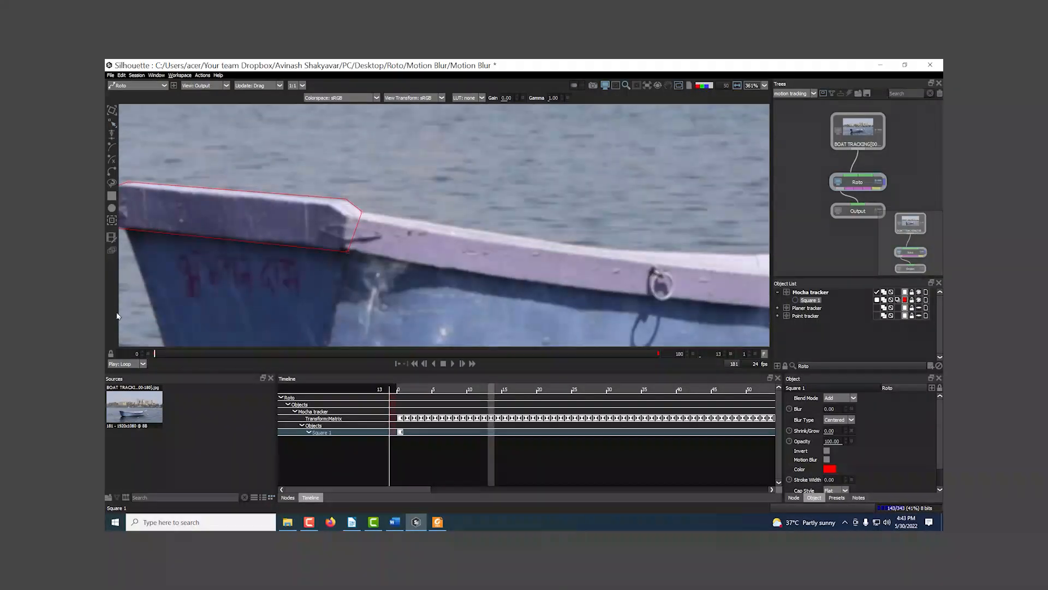
left_click_drag(269, 237, 575, 236)
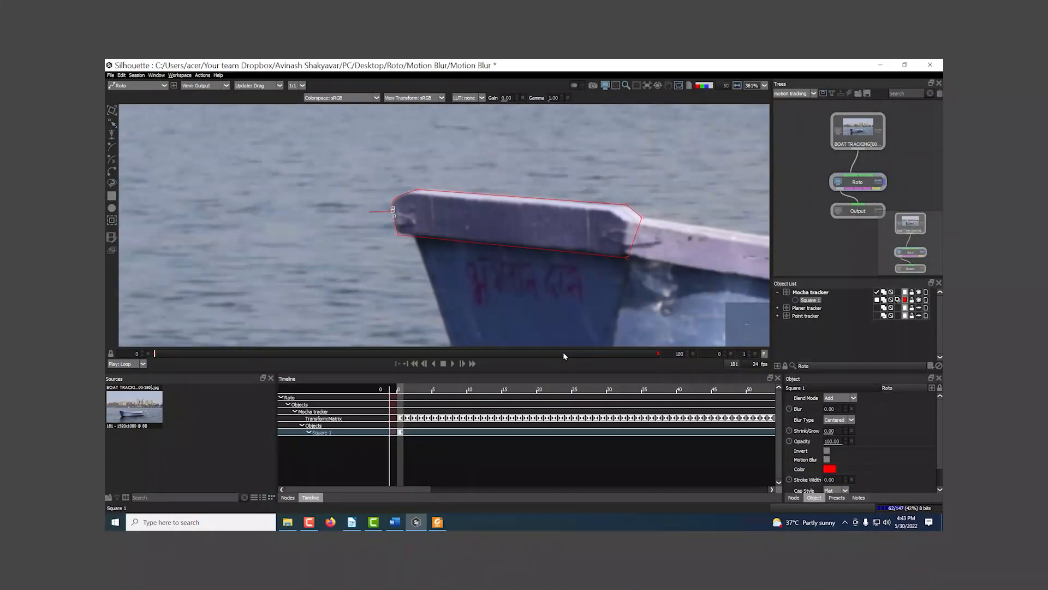
left_click_drag(564, 356, 713, 363)
scroll(554, 215, "down", 8)
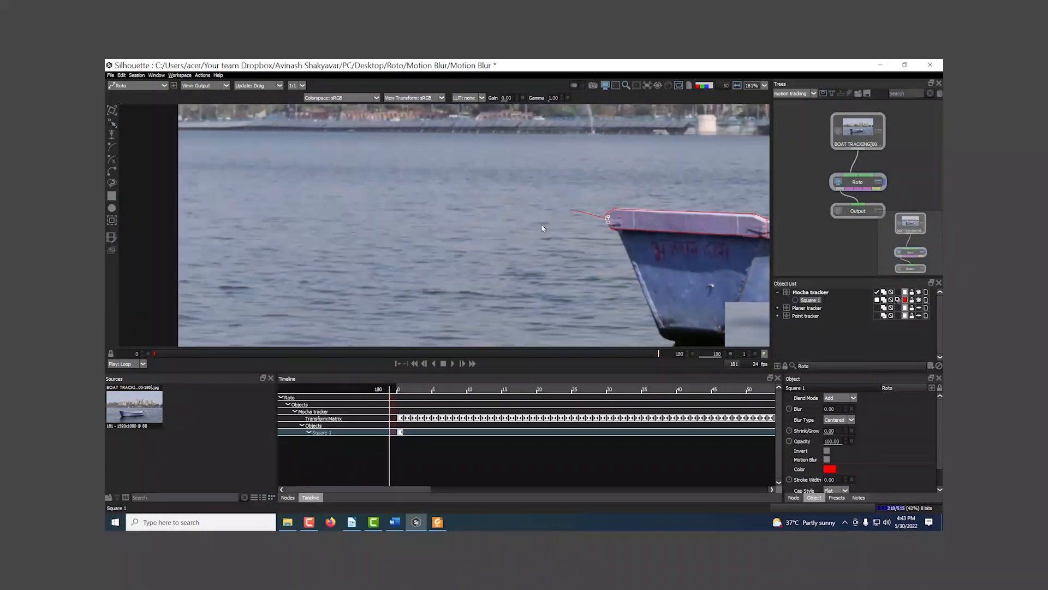
scroll(543, 229, "down", 3)
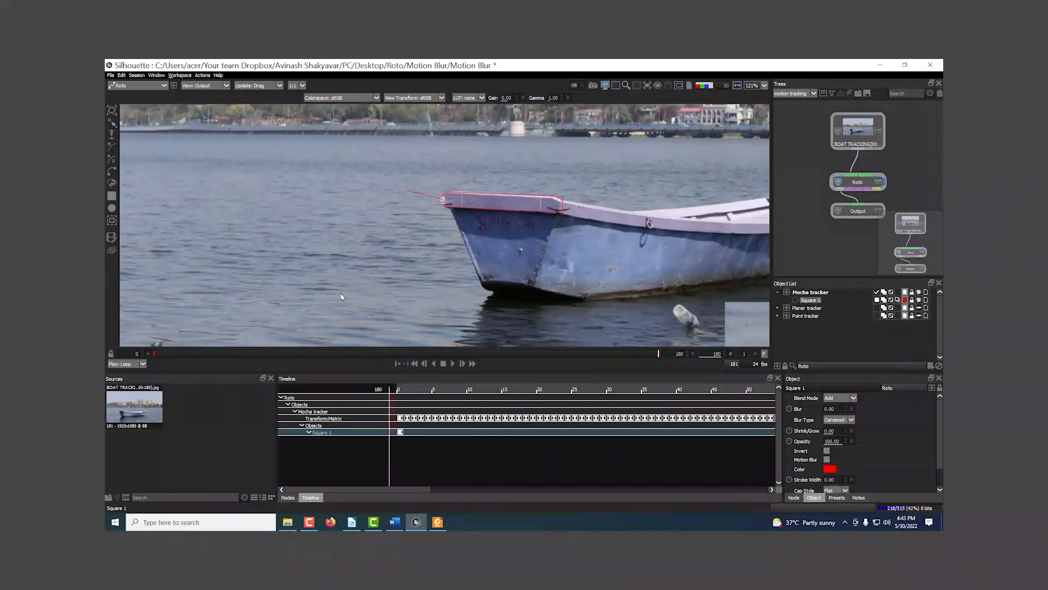
Step: Collapse the Mocha tracker layer and select Bezier 1 in the Planer tracker layer with the tracker options displayed
left_click(778, 292)
left_click(806, 301)
left_click(778, 300)
left_click(803, 308)
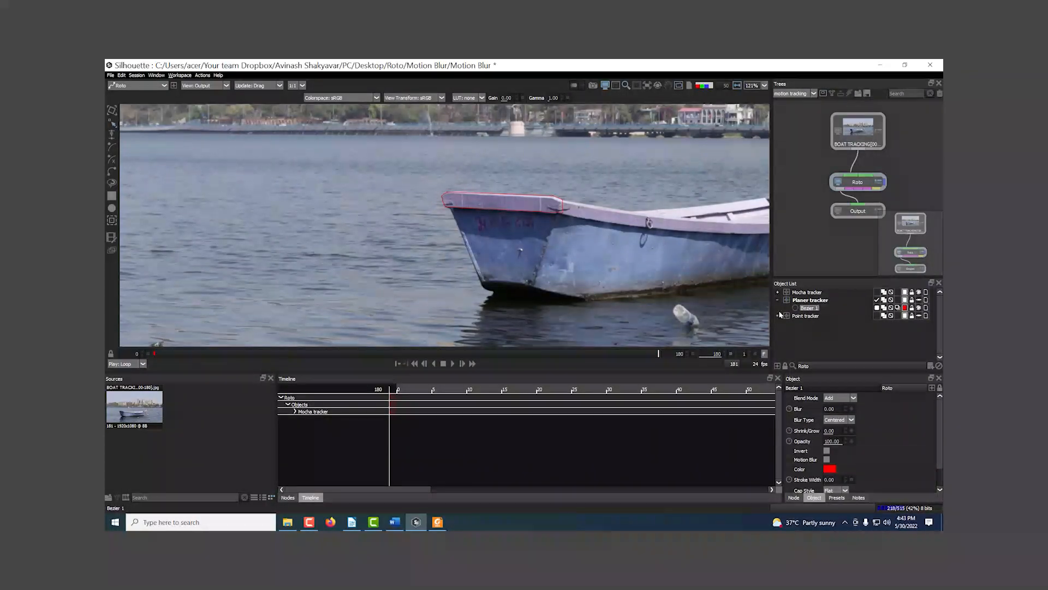
left_click(112, 220)
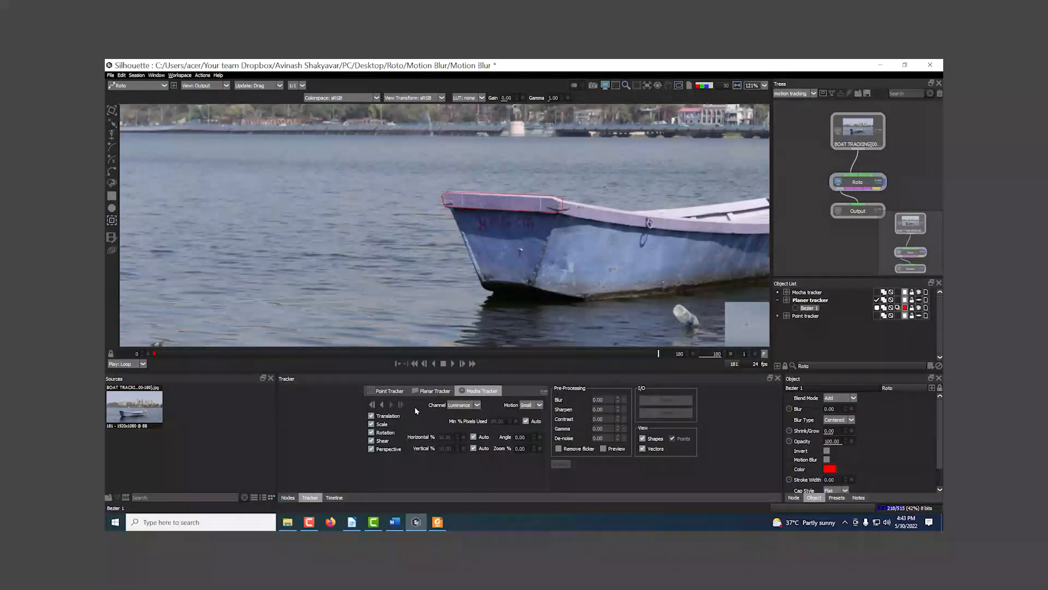
Step: Examine the whole boat, the floating bottle and the surrounding water on the last frame, both close up and in full view
left_click_drag(559, 291, 443, 278)
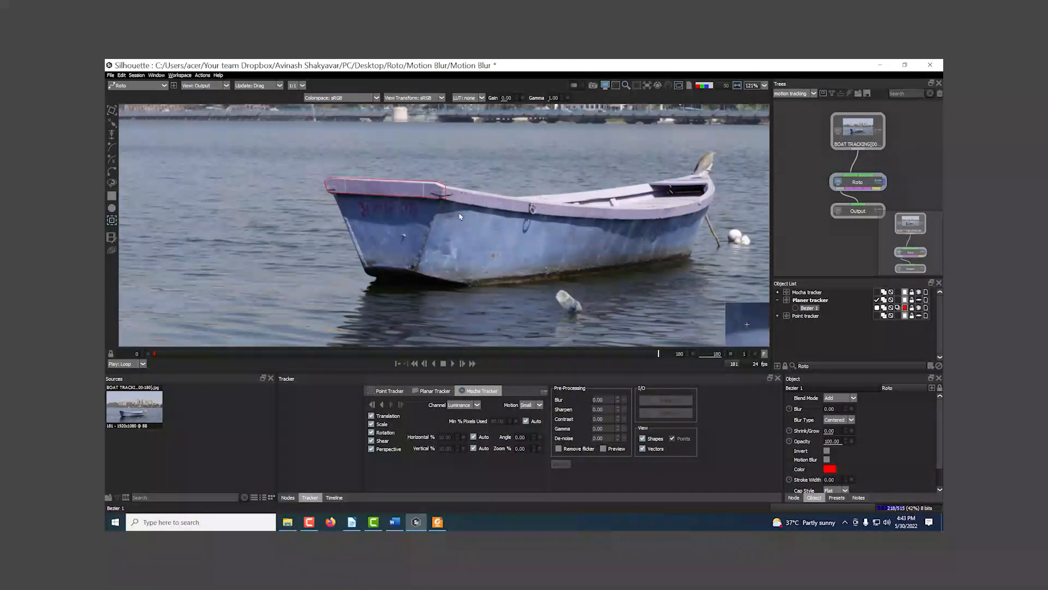
left_click_drag(524, 278, 498, 267)
scroll(498, 267, "up", 1)
left_click_drag(559, 245, 484, 255)
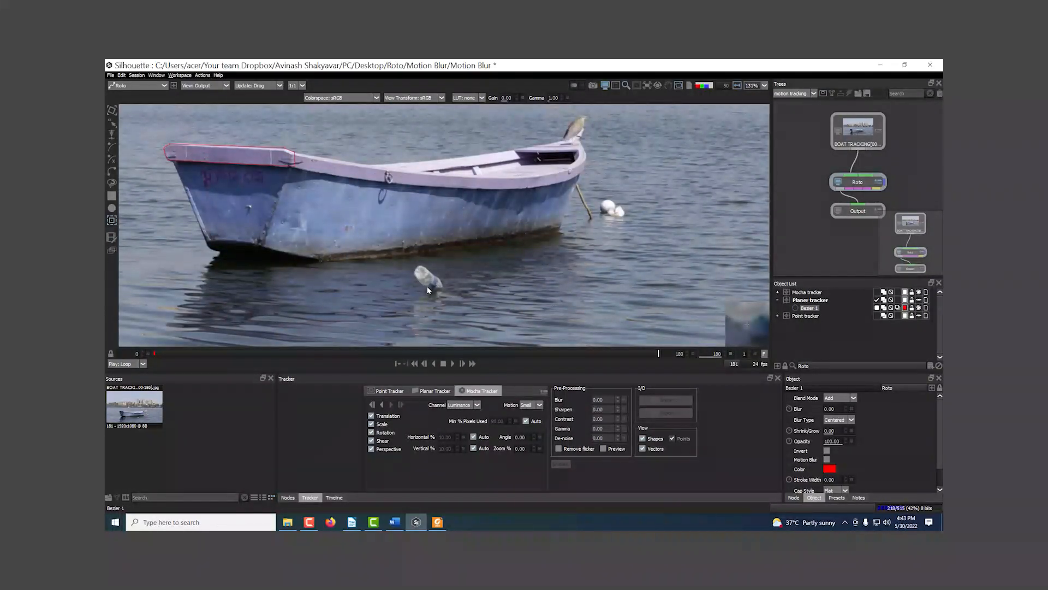
scroll(432, 281, "down", 7)
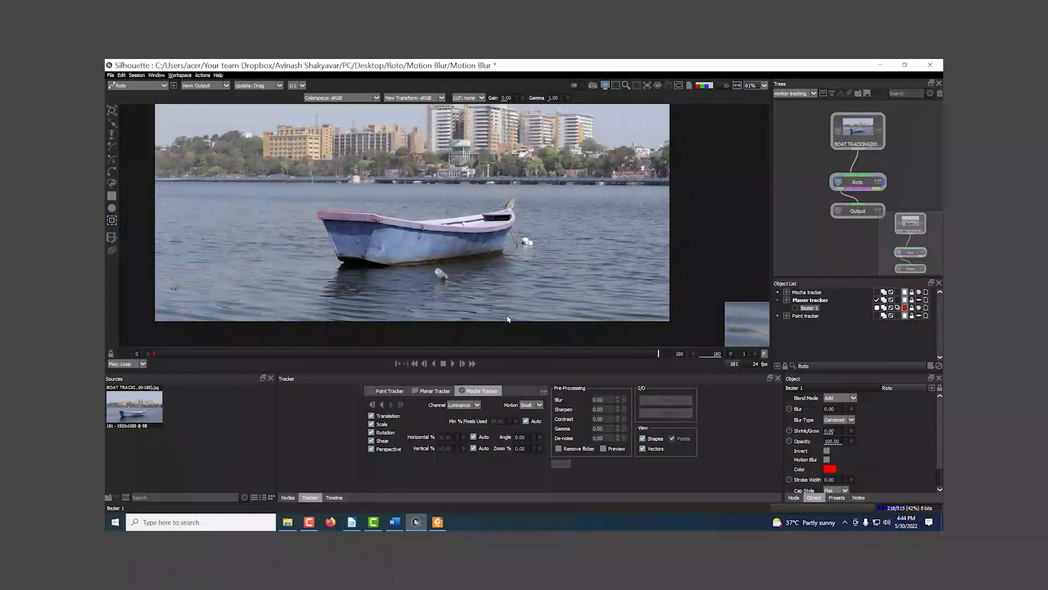
left_click_drag(448, 288, 478, 298)
scroll(478, 298, "up", 3)
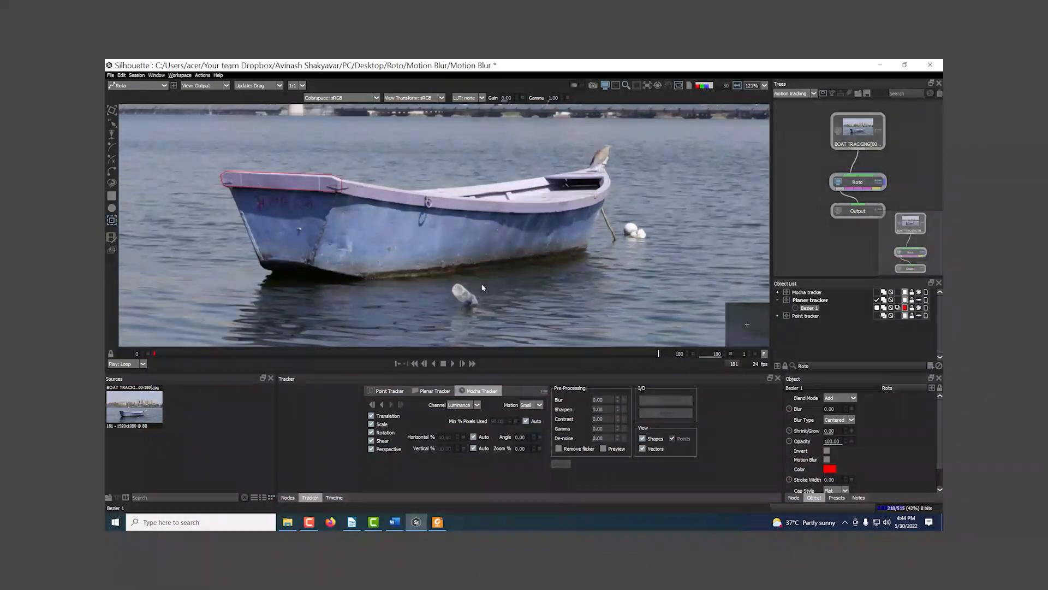
left_click_drag(418, 256, 456, 275)
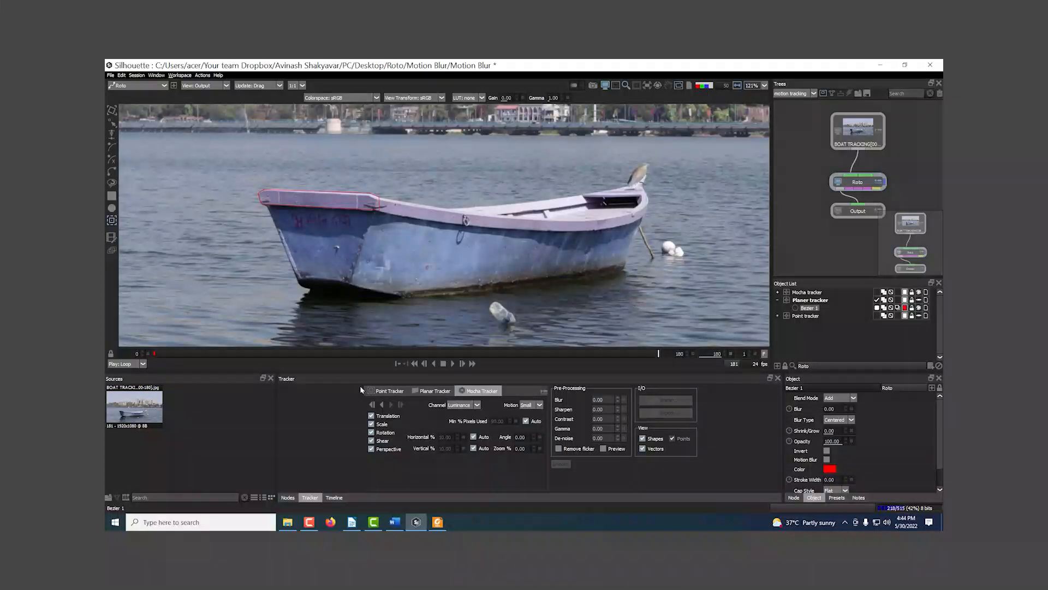